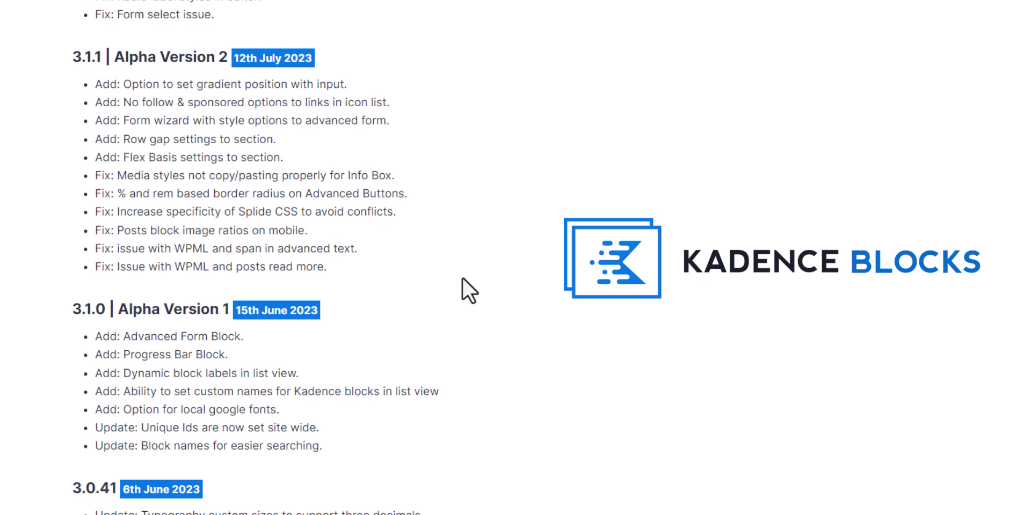
- Look through the fields of the published Advance Form post
scroll(463, 267, "up", 1)
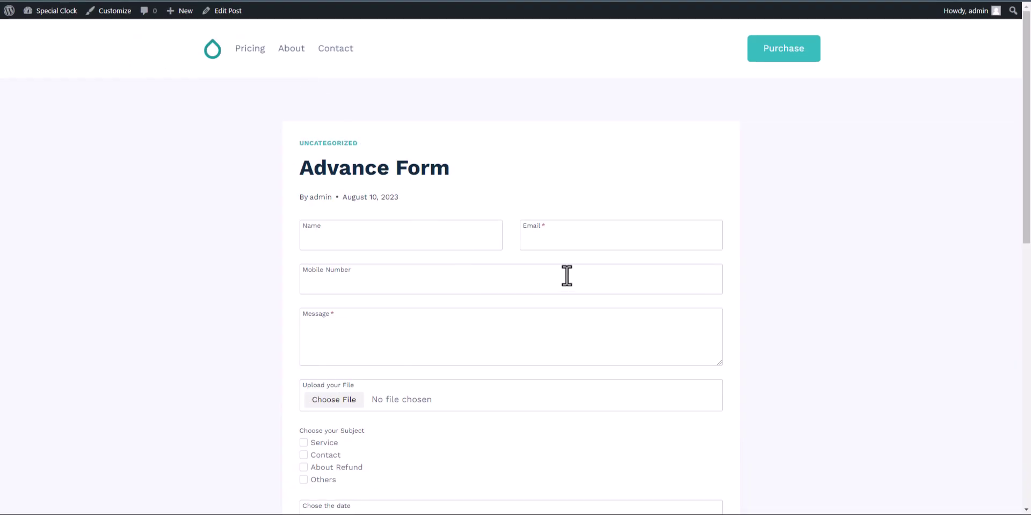
scroll(537, 285, "down", 3)
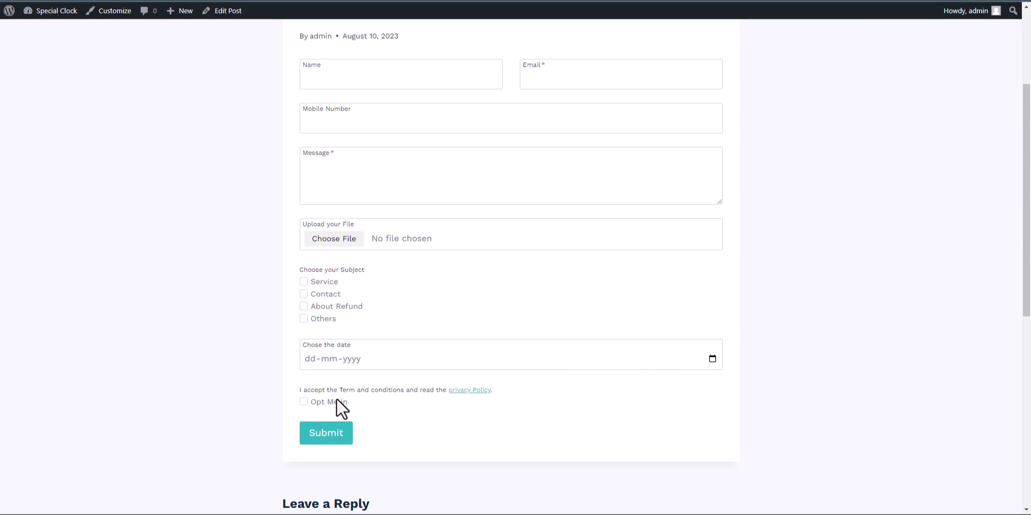
scroll(472, 384, "up", 2)
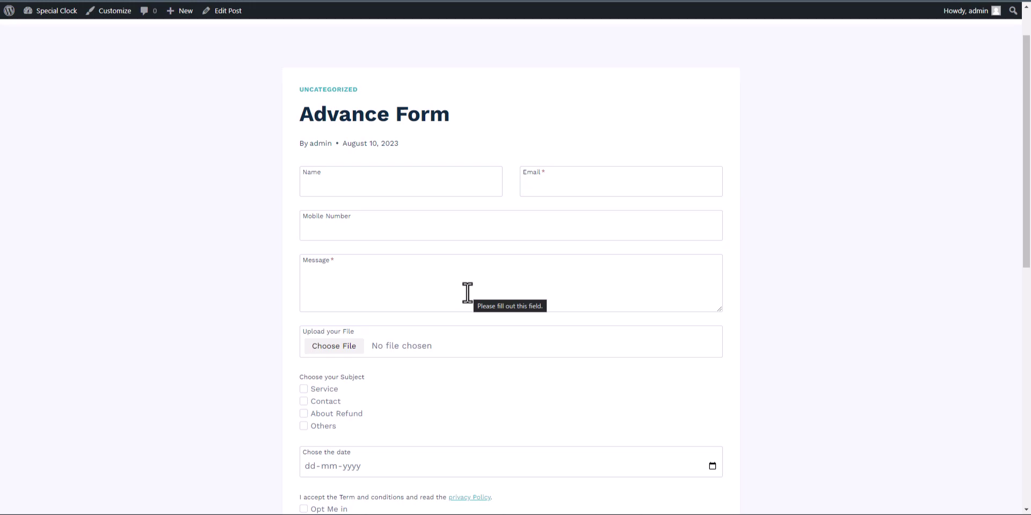
scroll(468, 292, "up", 1)
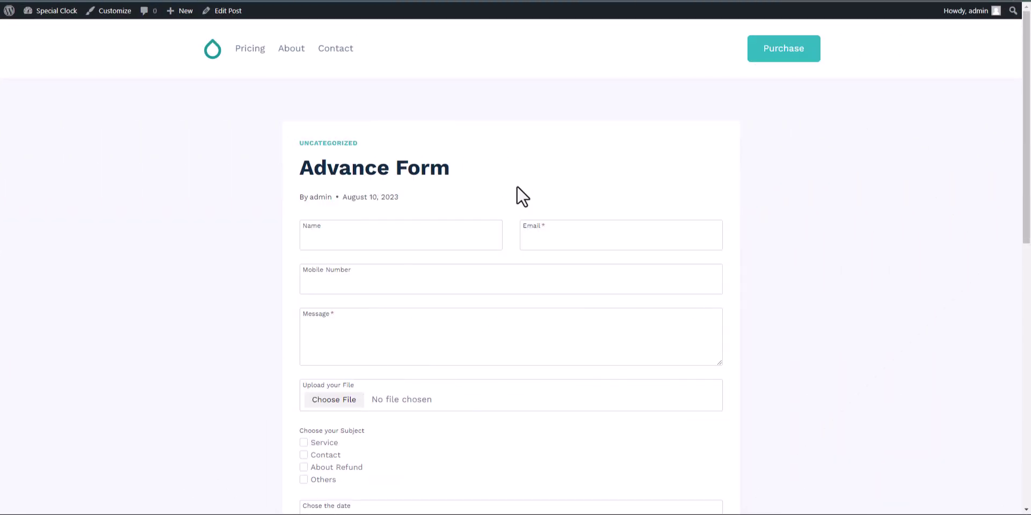
- Go to the site's admin dashboard and view the installed plugins to check the Kadence Blocks version
mouse_move(41, 11)
left_click(68, 29)
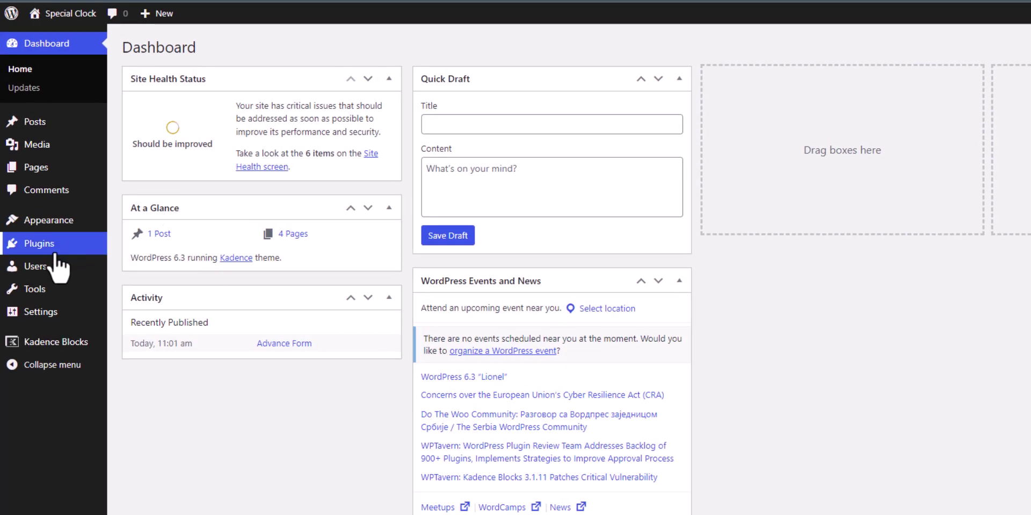
mouse_move(49, 236)
left_click(54, 253)
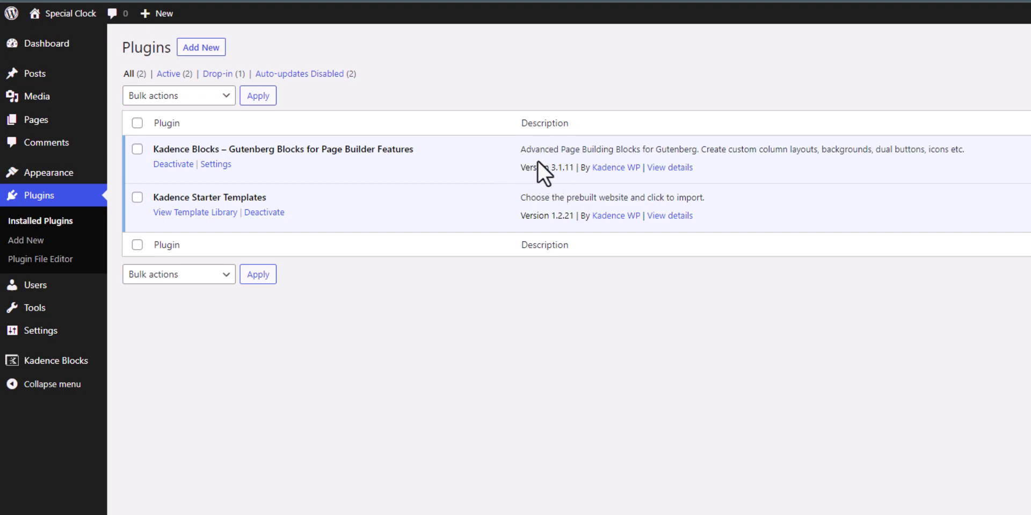
- Create a new post and give it the title "New form block"
left_click(56, 83)
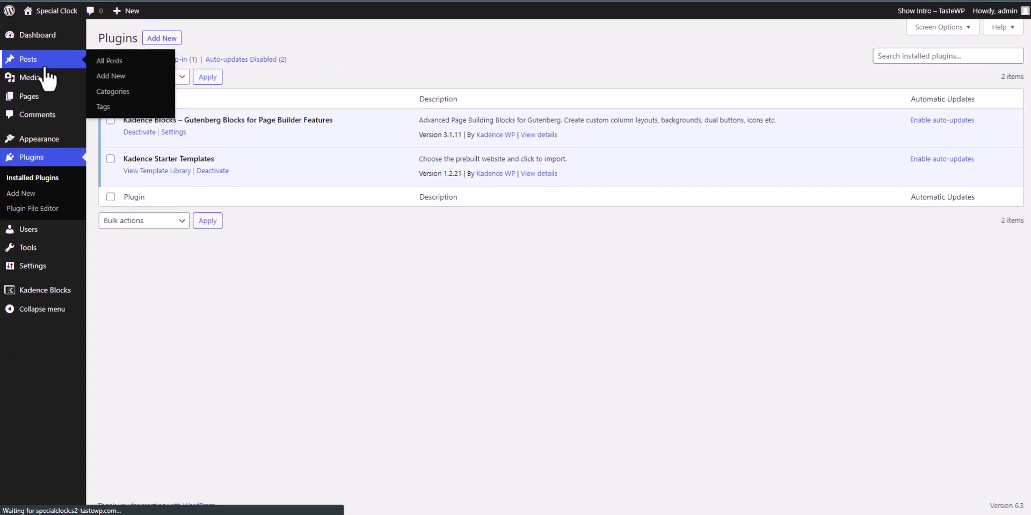
left_click(153, 39)
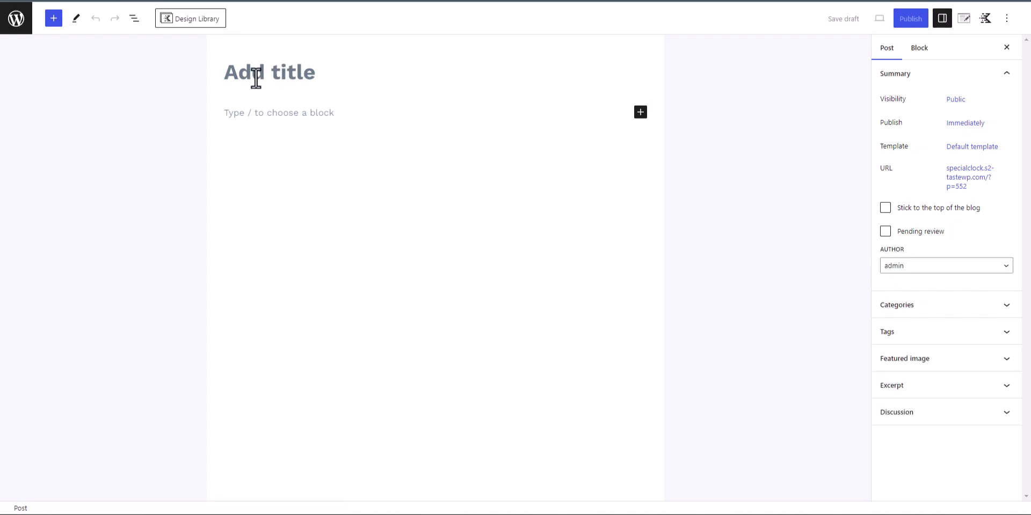
type("form block")
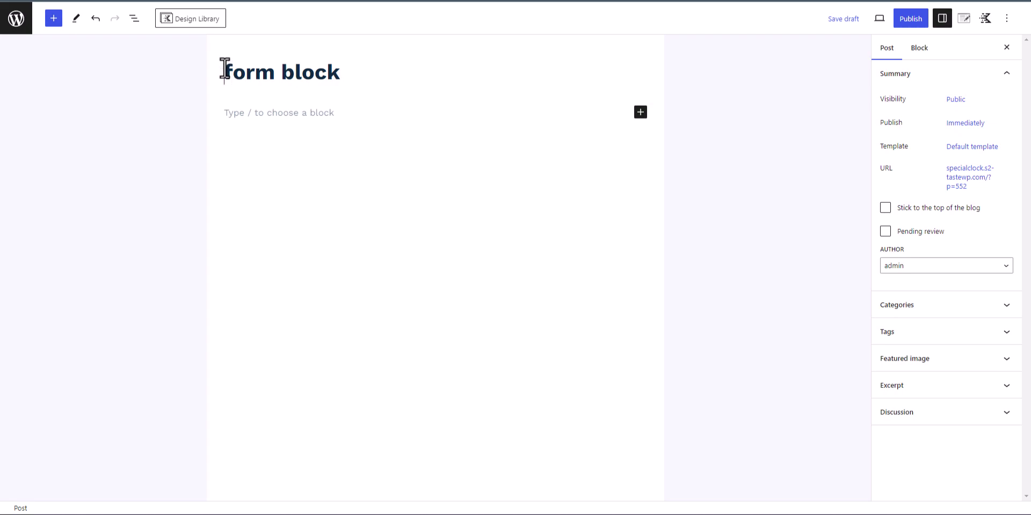
left_click(224, 69)
type("New")
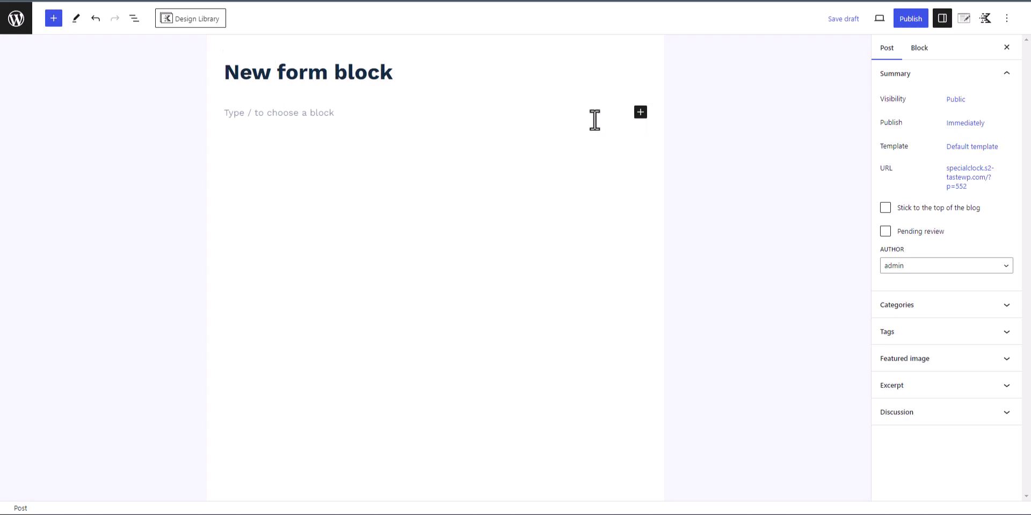
- Search the blocks for "form" and insert a Form (Adv) block below the post title
left_click(524, 113)
left_click(639, 113)
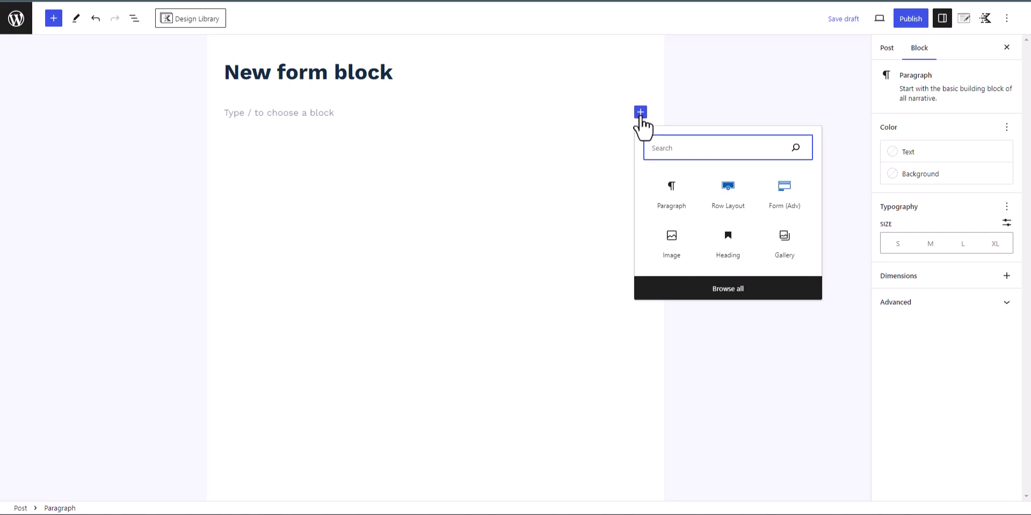
type("f")
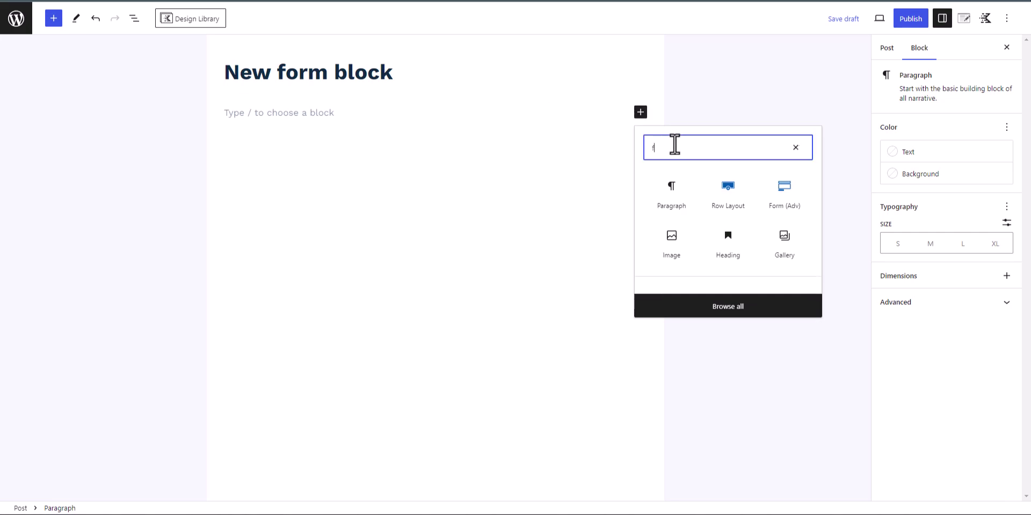
type("orm")
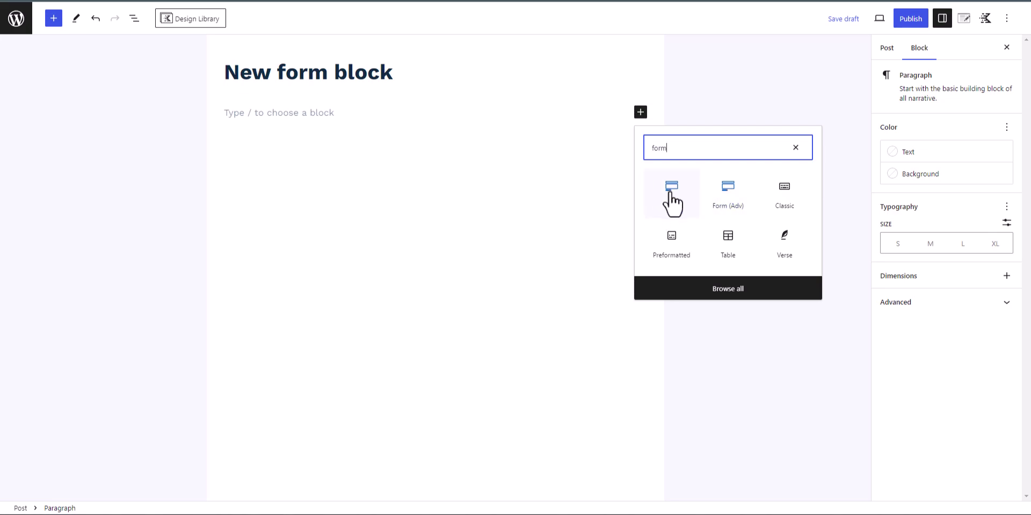
left_click(731, 201)
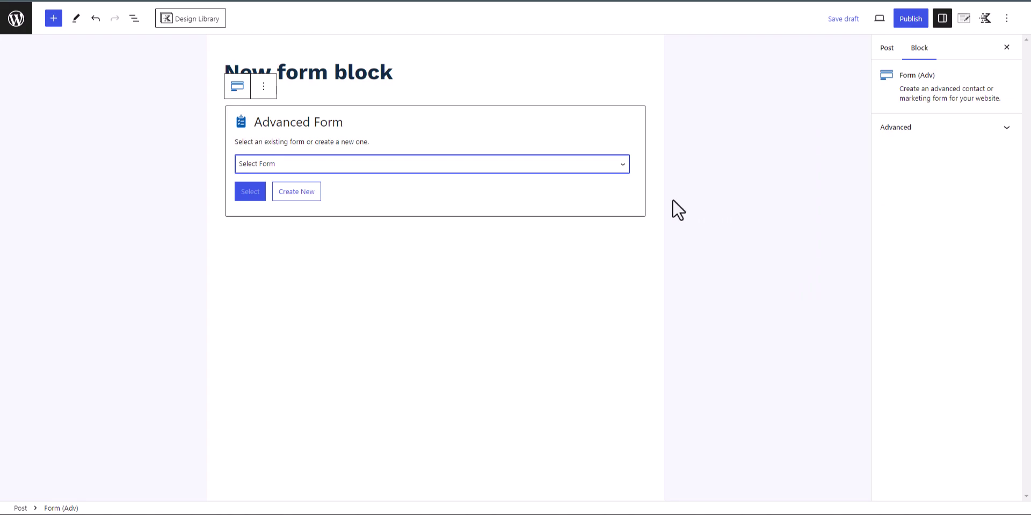
- Load the existing Contact With Options Form into the advanced form block
left_click(307, 170)
left_click(301, 188)
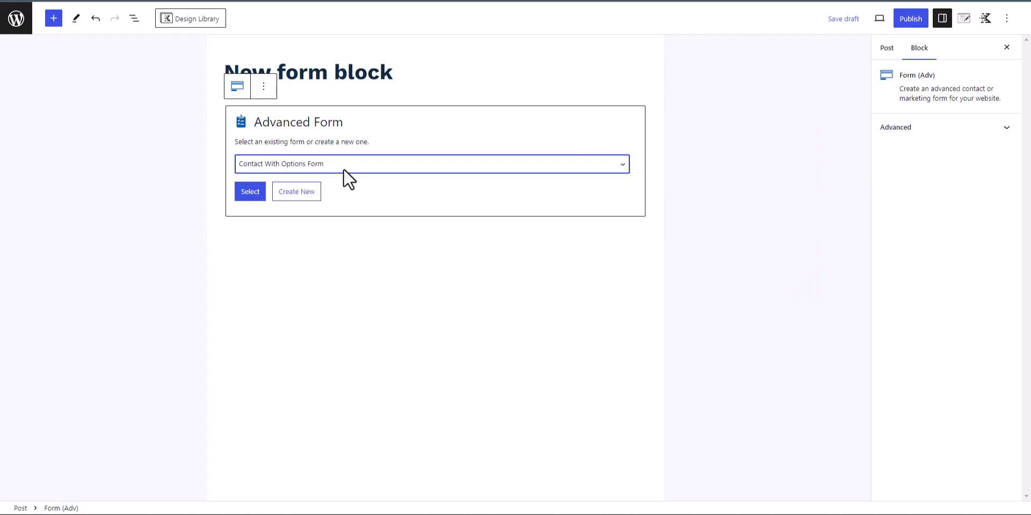
left_click(257, 193)
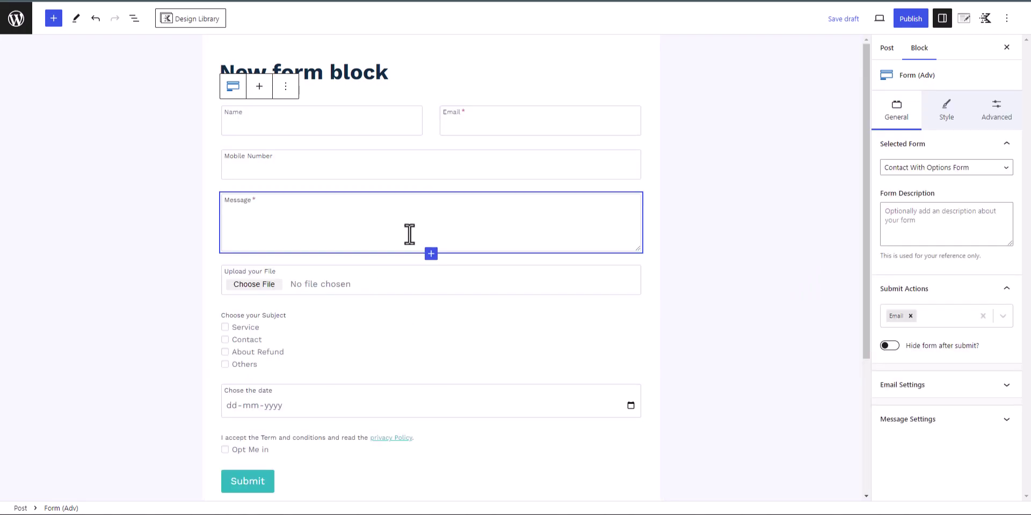
- View the field types that can be added to the form, and delete the form block from the post
left_click(261, 89)
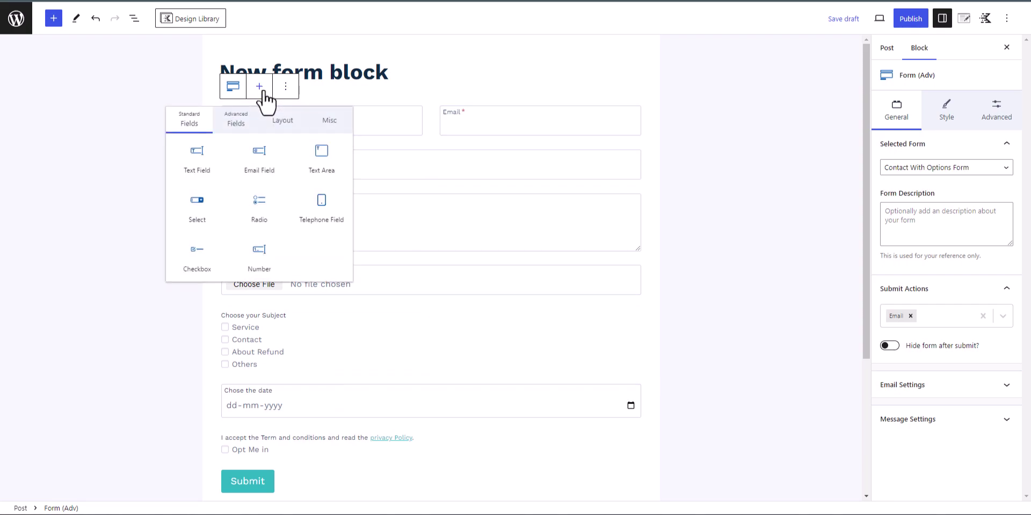
left_click(285, 87)
left_click(298, 254)
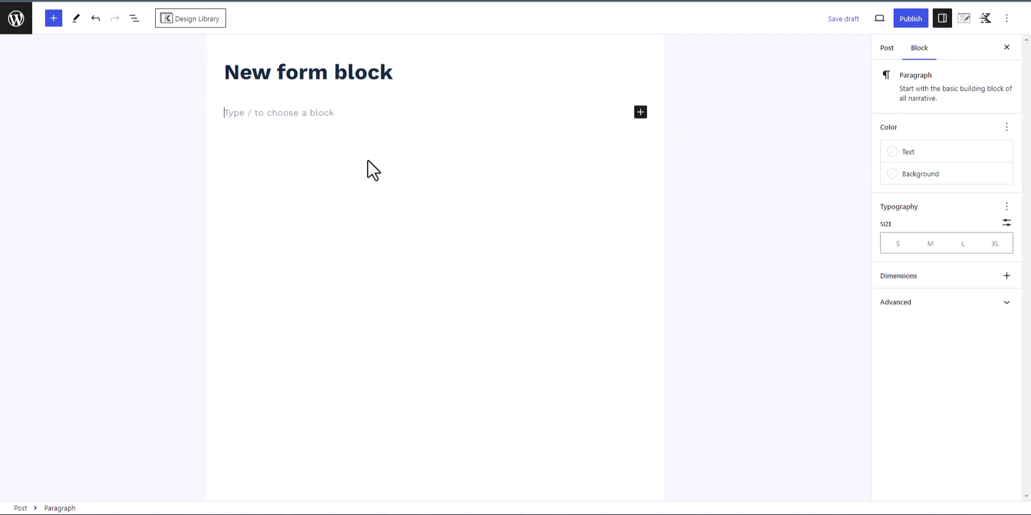
- Insert a Form (Adv) block below the post title and start a new form in it
left_click(640, 112)
left_click(733, 209)
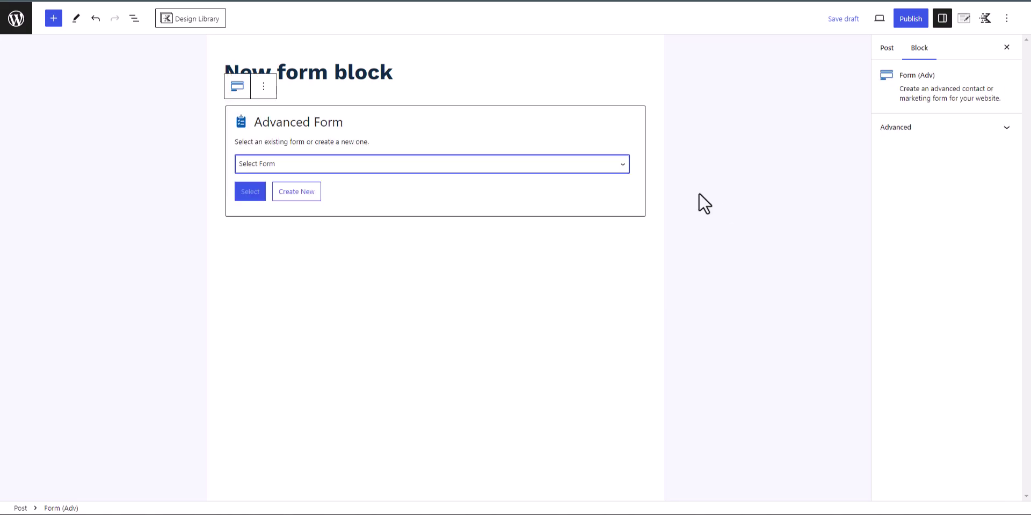
left_click(295, 193)
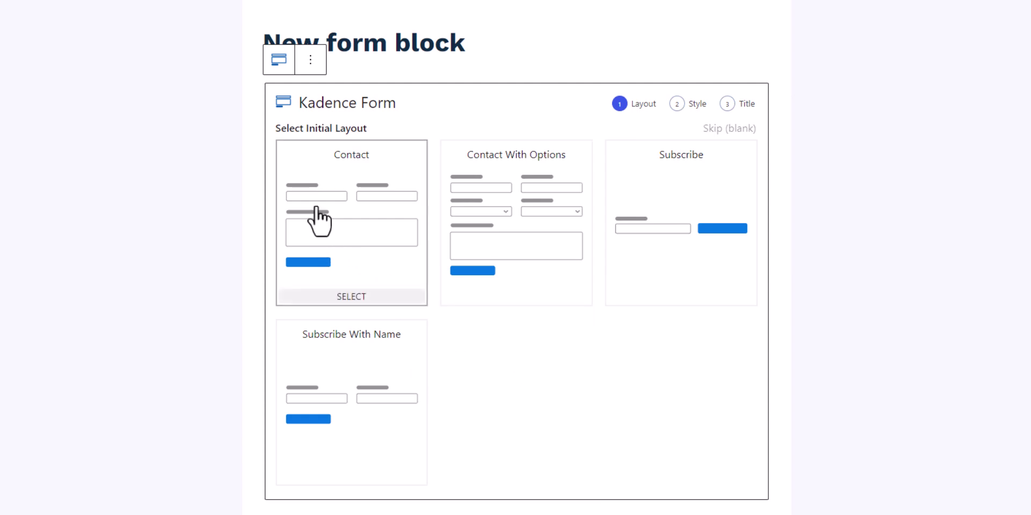
- Create the form with the Contact layout, the Infield style and the title "Contact Form 2"
left_click(345, 193)
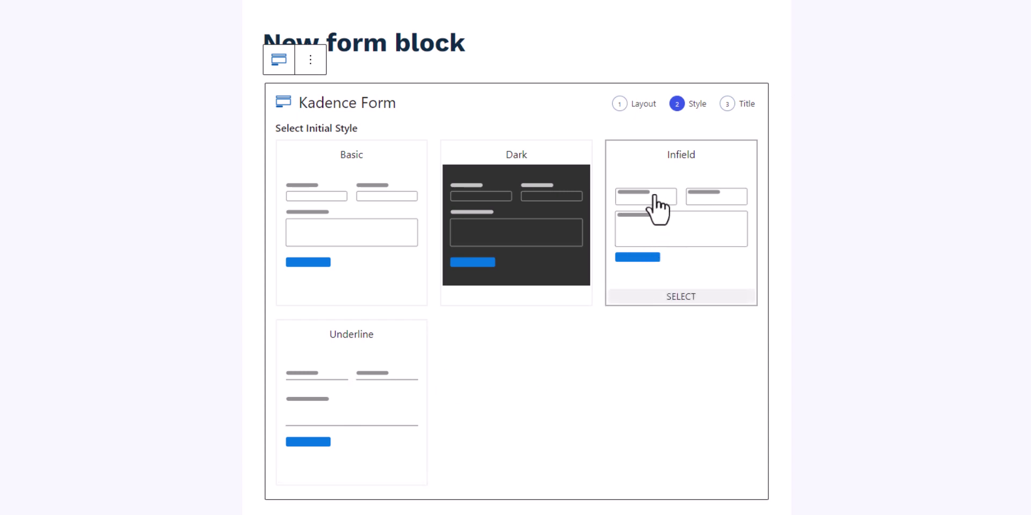
left_click(692, 207)
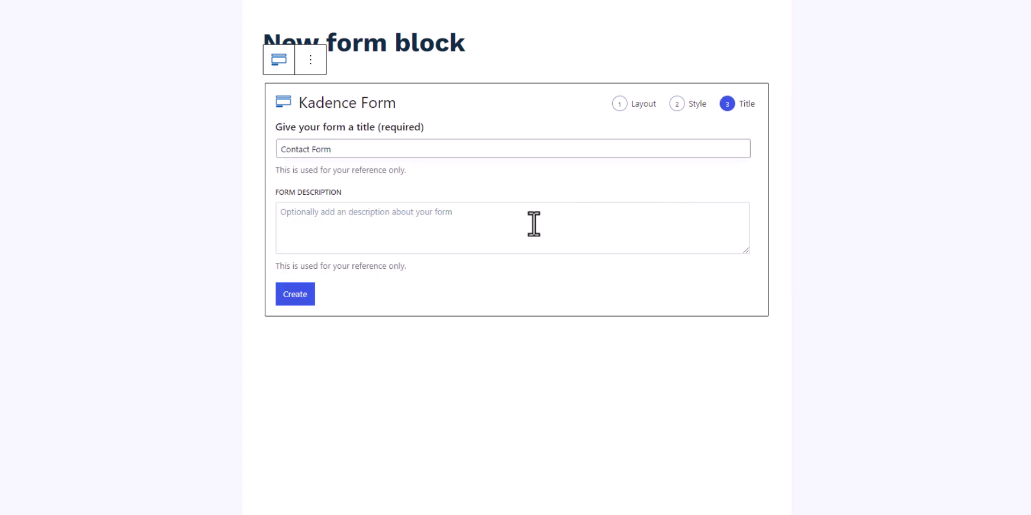
left_click(344, 230)
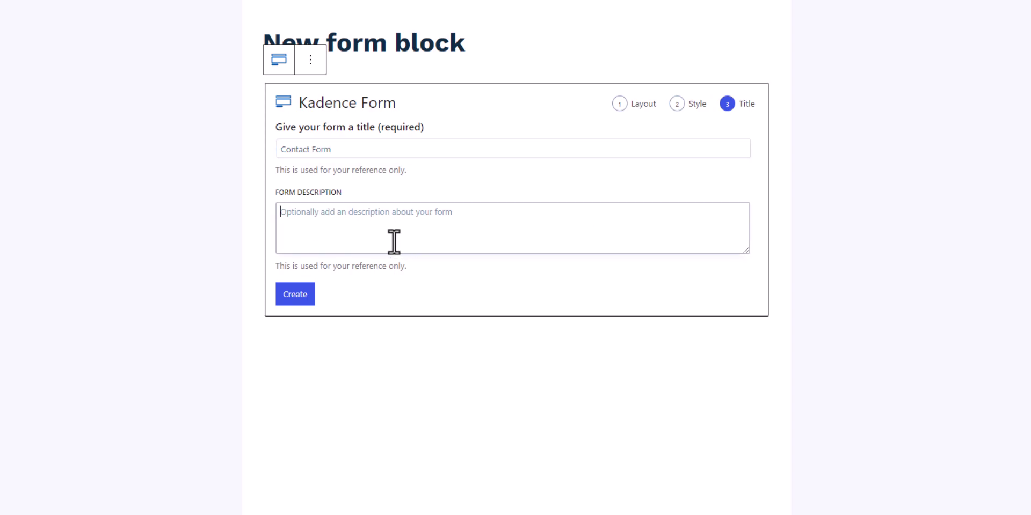
left_click(369, 149)
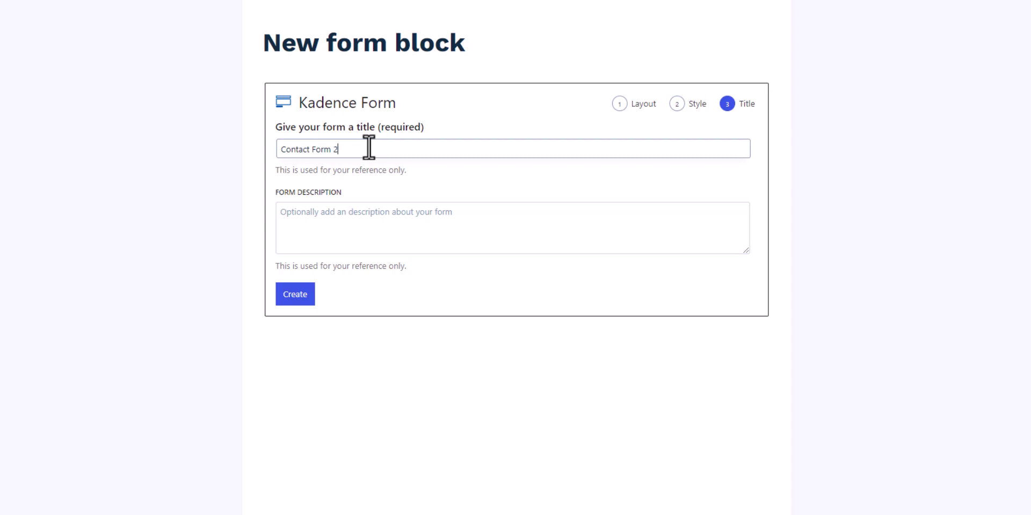
left_click(298, 296)
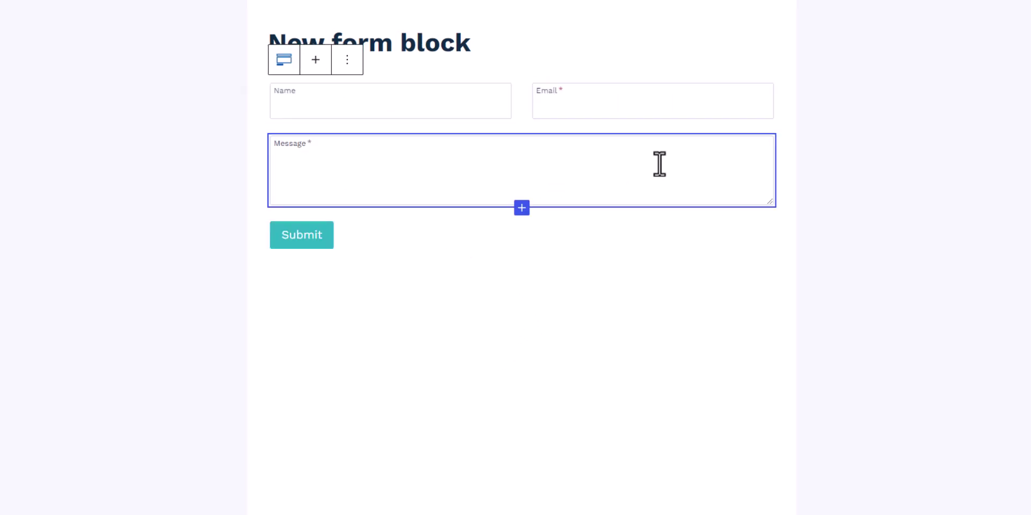
- Stretch the form's Submit button to the full width of the form
left_click(296, 242)
left_click(301, 235)
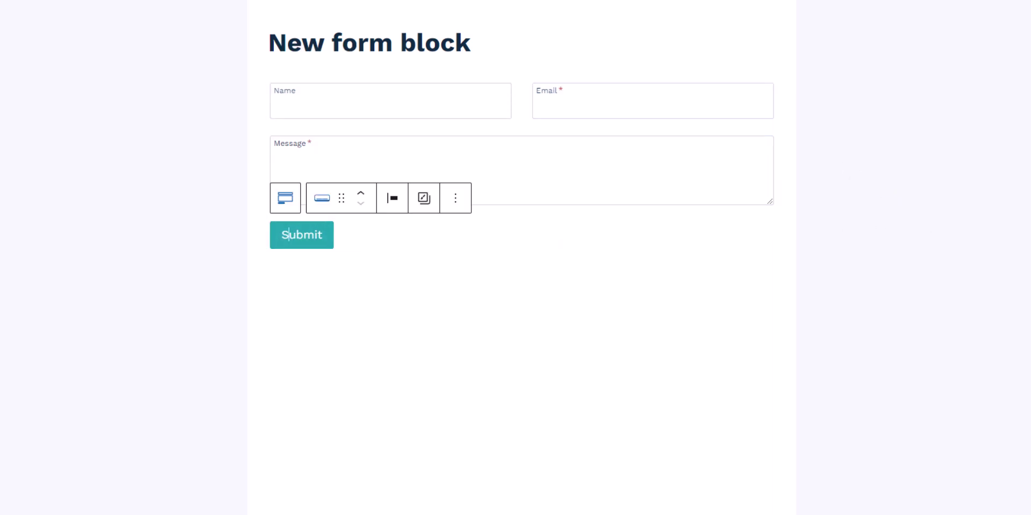
left_click(391, 198)
left_click(859, 222)
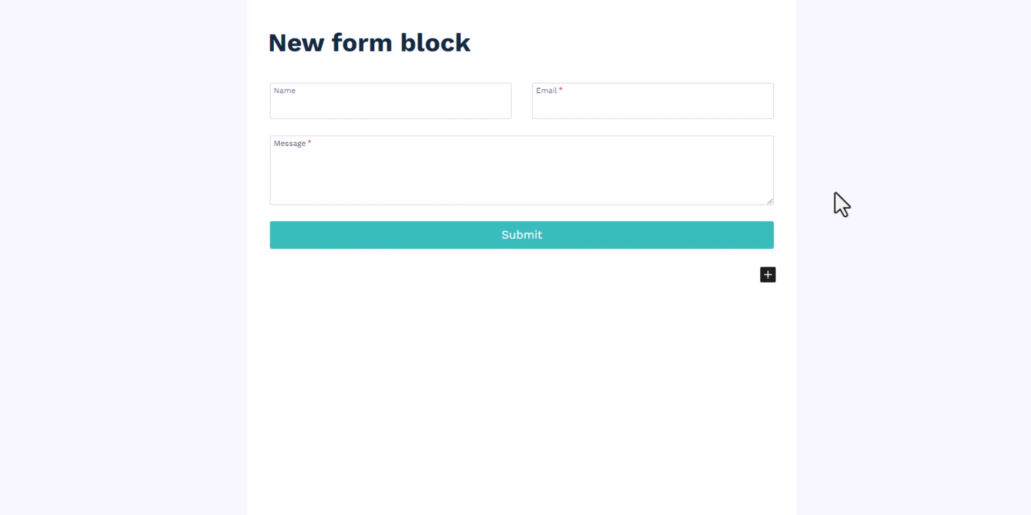
- Add a text area field below the Message field and delete it again
left_click(540, 159)
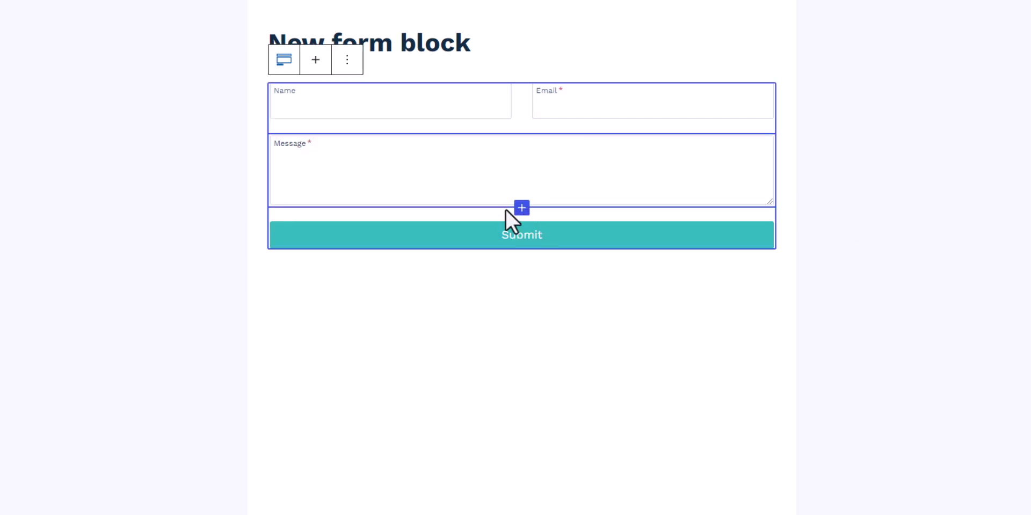
left_click(521, 208)
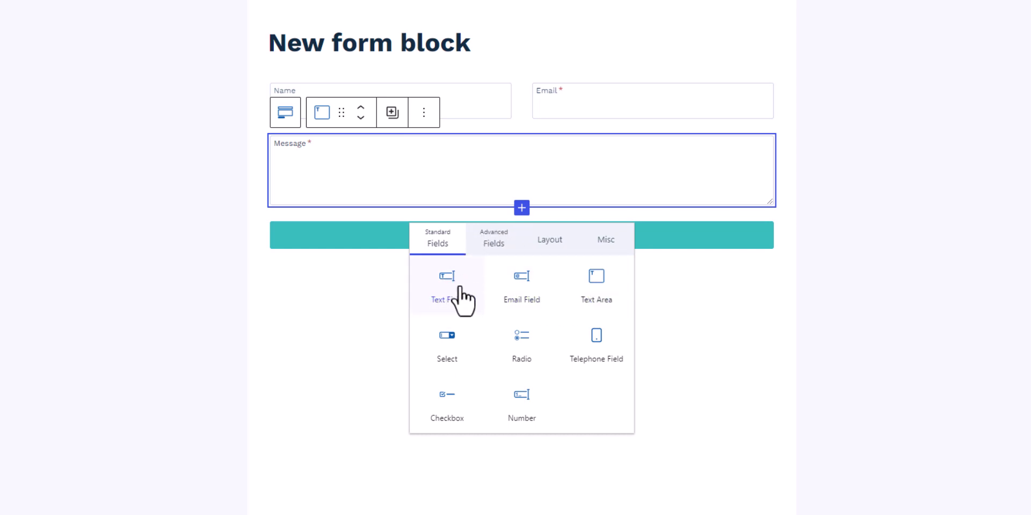
left_click(591, 294)
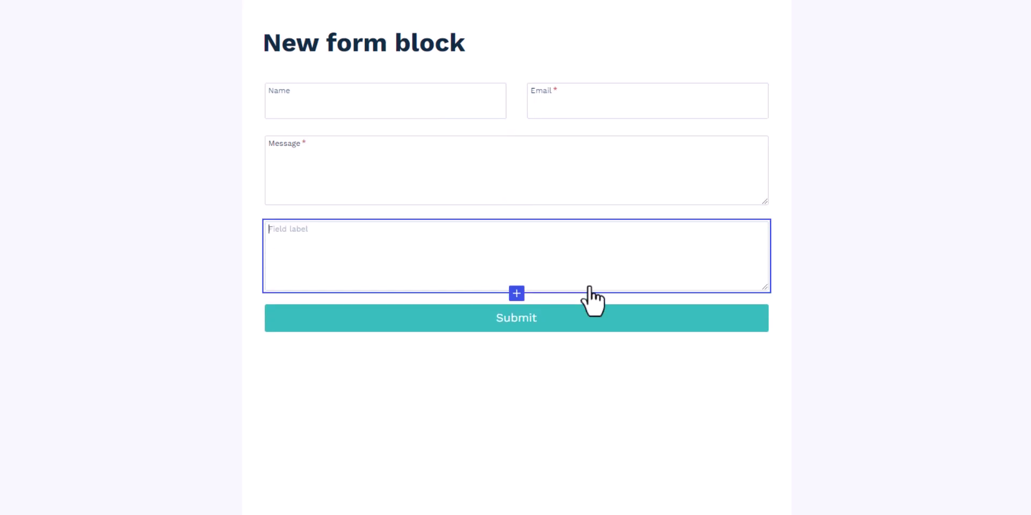
left_click(496, 209)
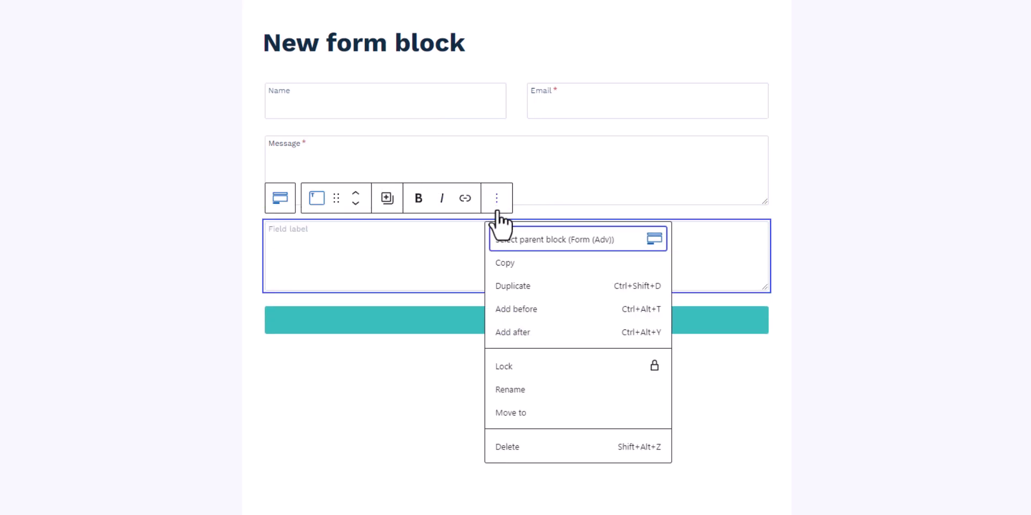
left_click(513, 445)
- Add a text field labelled "Subject" to the form and move it above the Message field
left_click(522, 208)
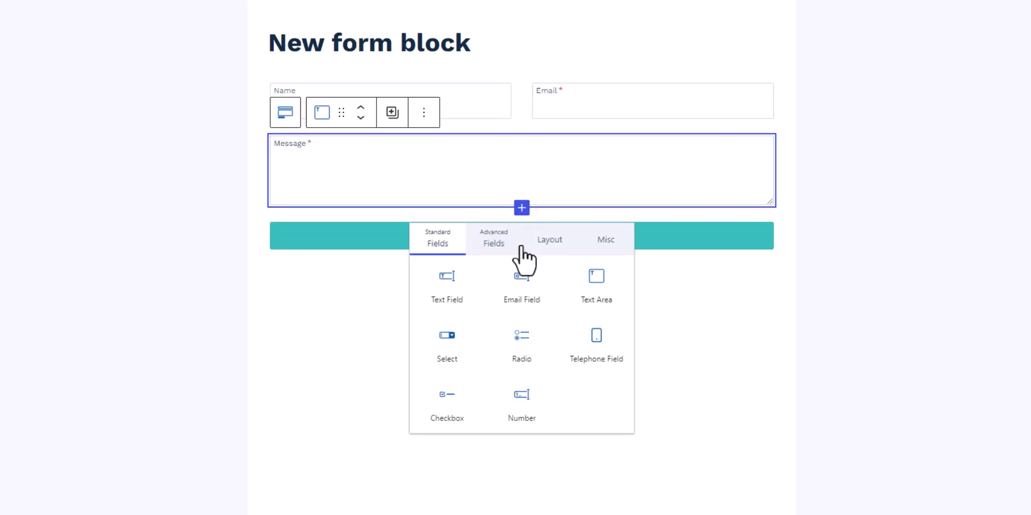
left_click(452, 296)
left_click(282, 244)
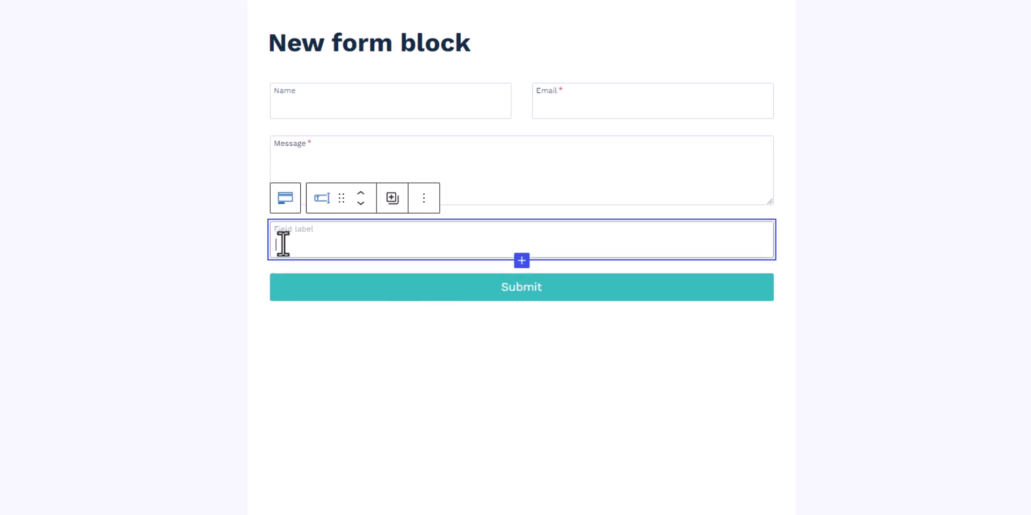
left_click(286, 229)
type("Subject")
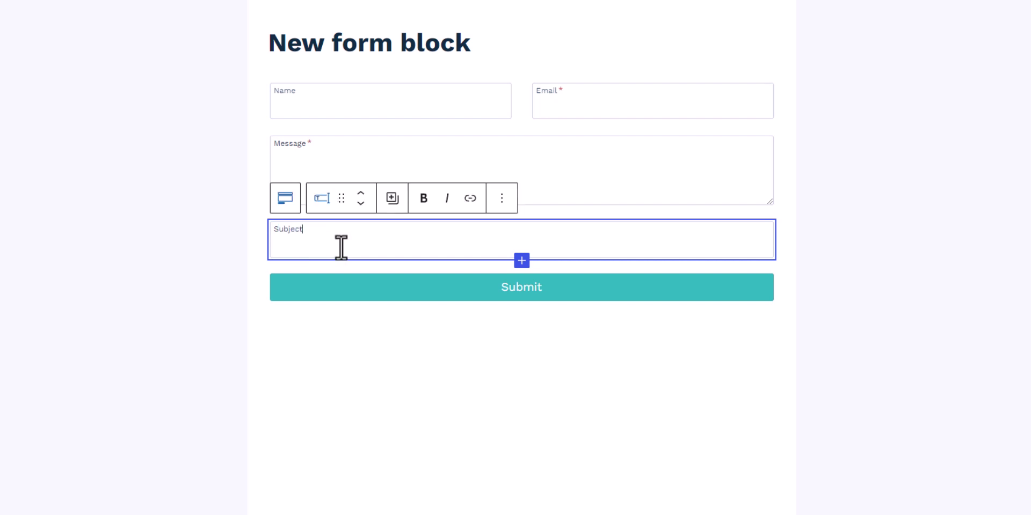
left_click(361, 196)
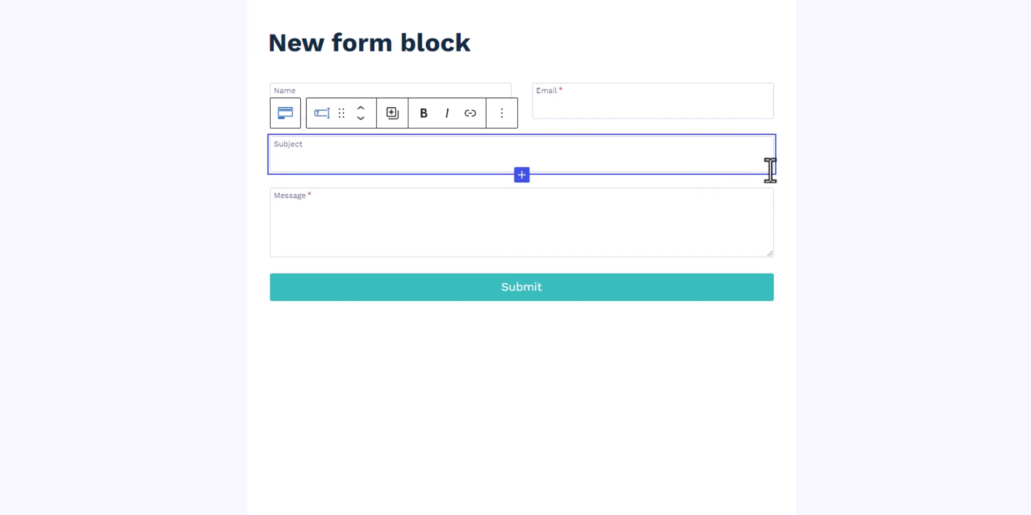
- Add a telephone field labelled "Mobile Number" to the form and move it above the Message field
left_click(514, 253)
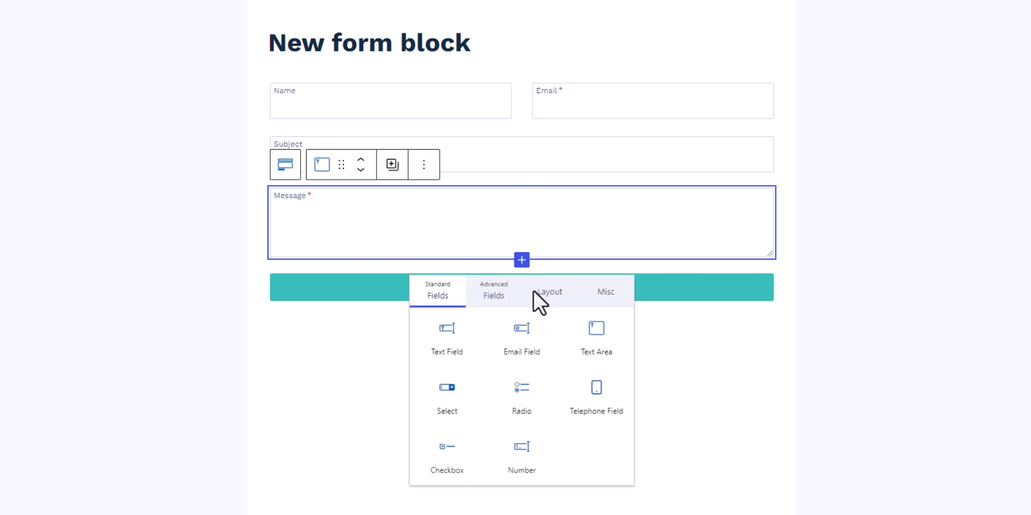
left_click(591, 400)
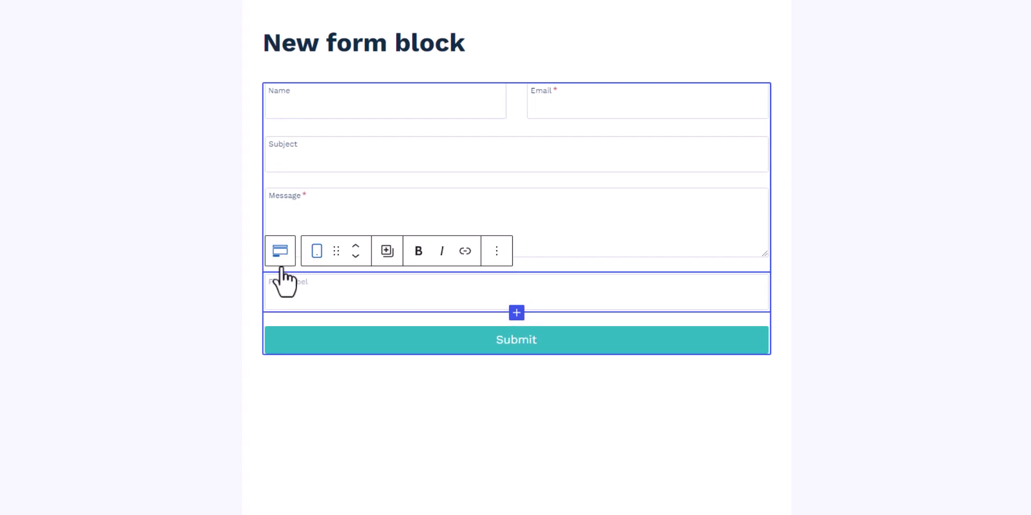
left_click(282, 293)
scroll(282, 293, "down", 1)
type("Mo")
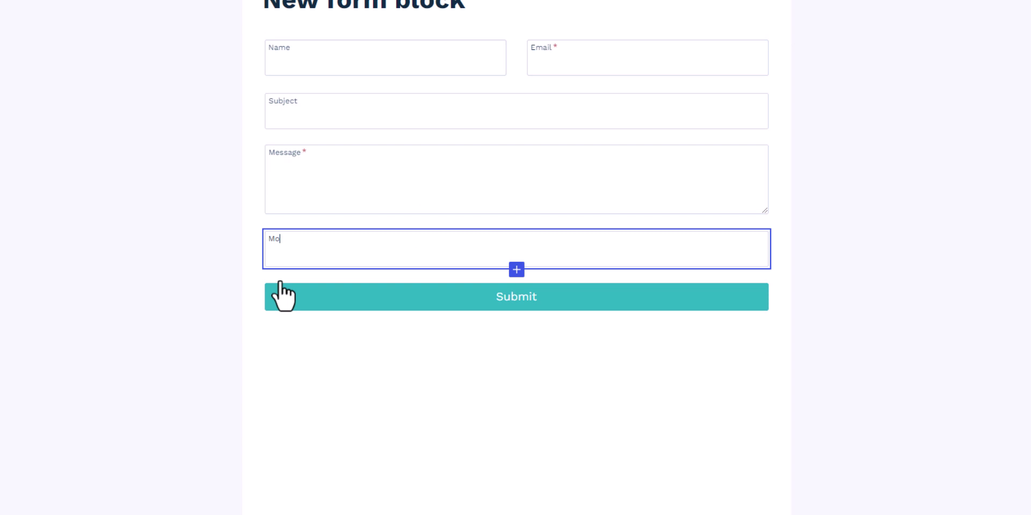
type("bile Number")
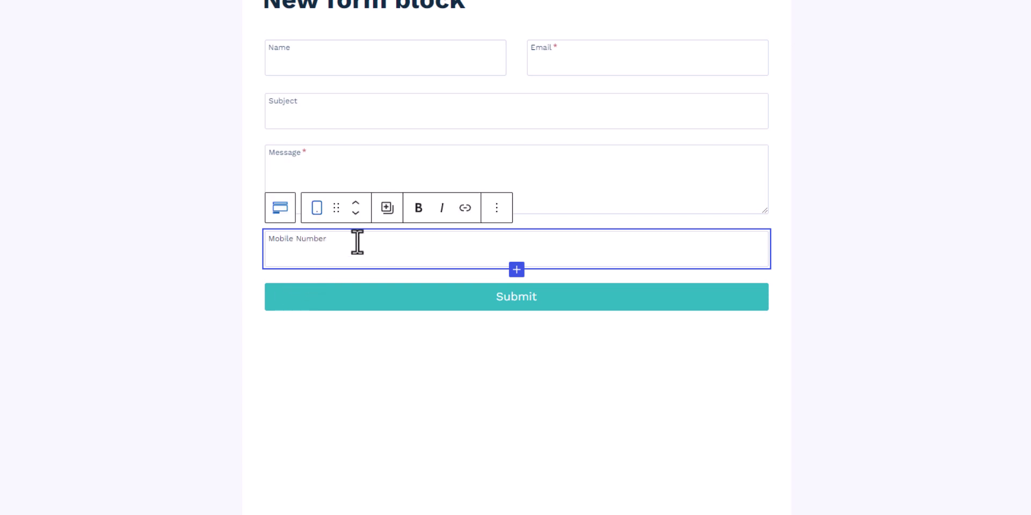
left_click(354, 205)
left_click(201, 230)
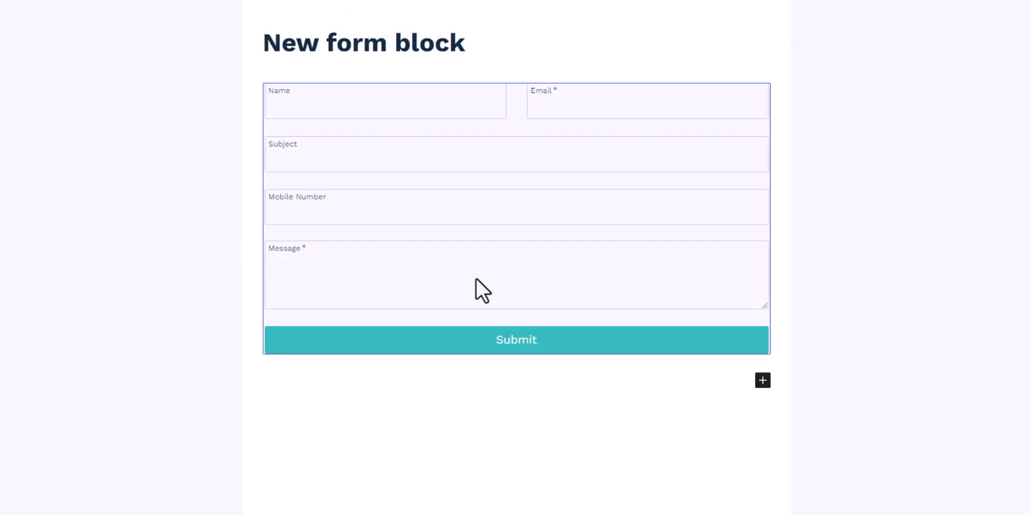
- Add a select field labelled "Select your Platform" below the Message field
left_click(517, 313)
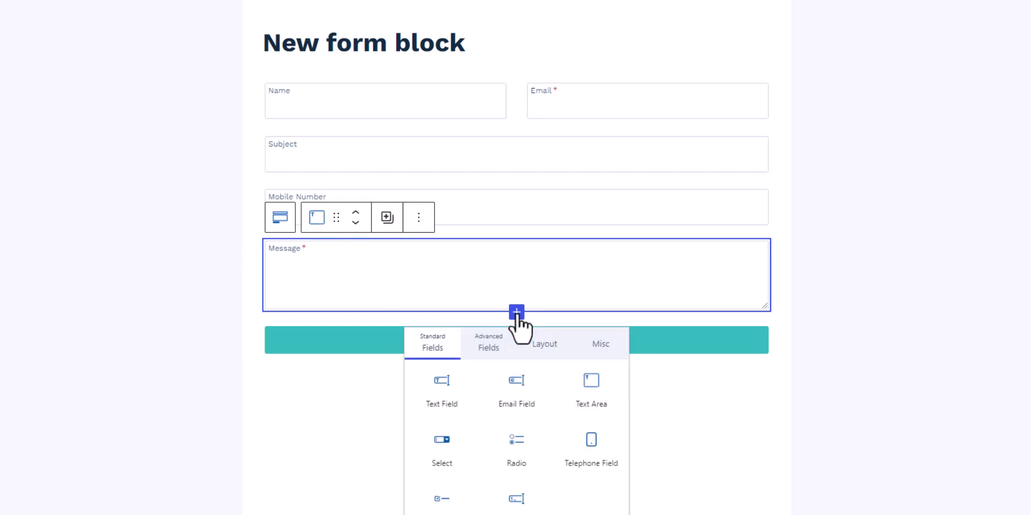
left_click(443, 450)
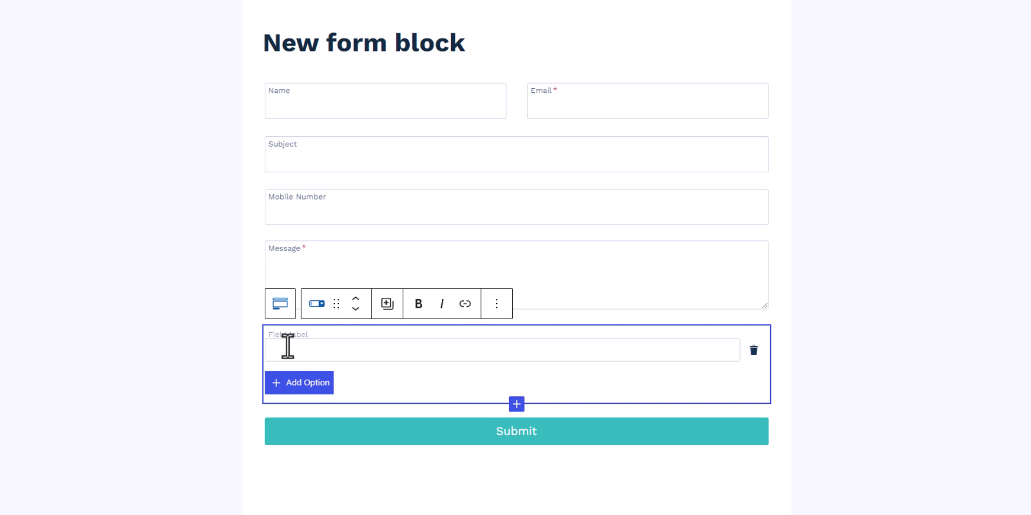
type("Select your Platform")
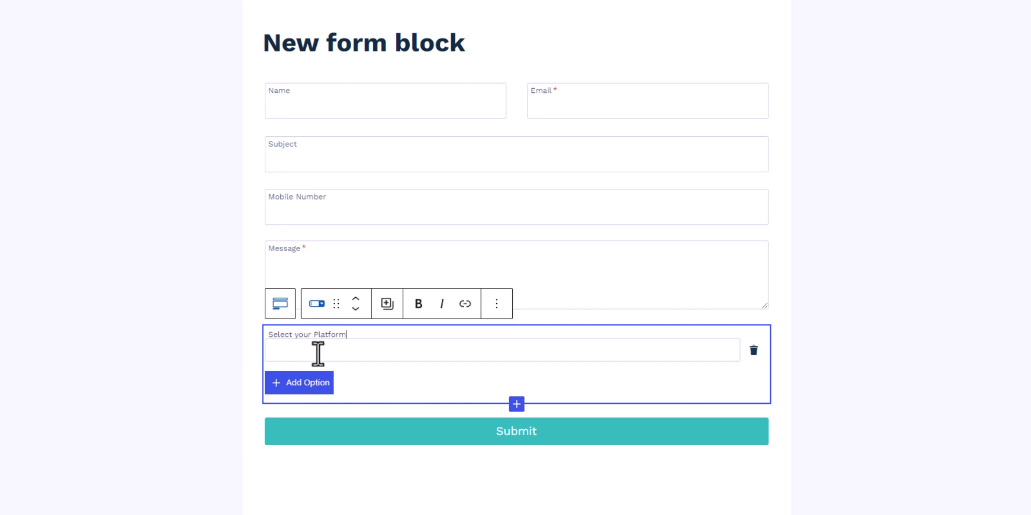
- Give the platform select field the options "Blogger", "Wordpress" and "Others"
left_click(316, 352)
type("Bl")
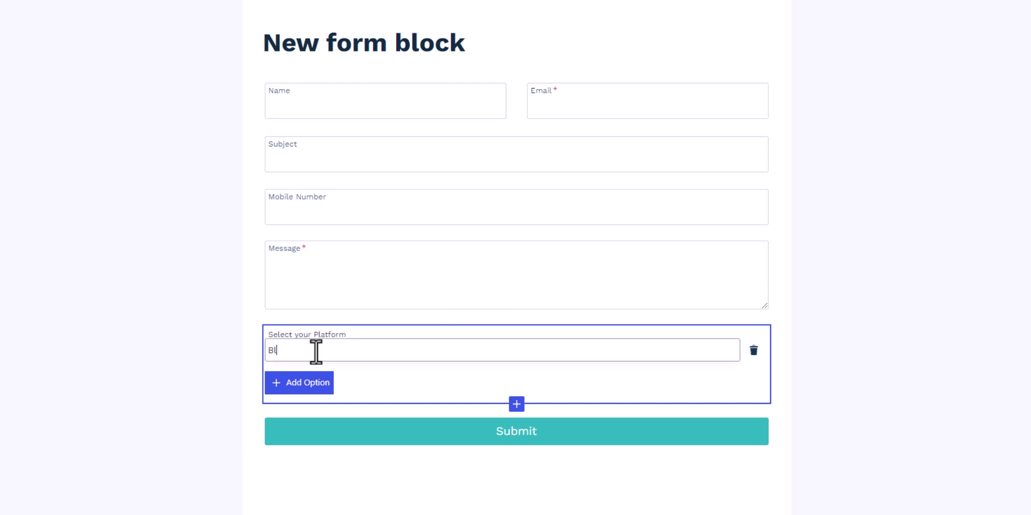
type("ogger")
left_click(298, 383)
left_click(295, 374)
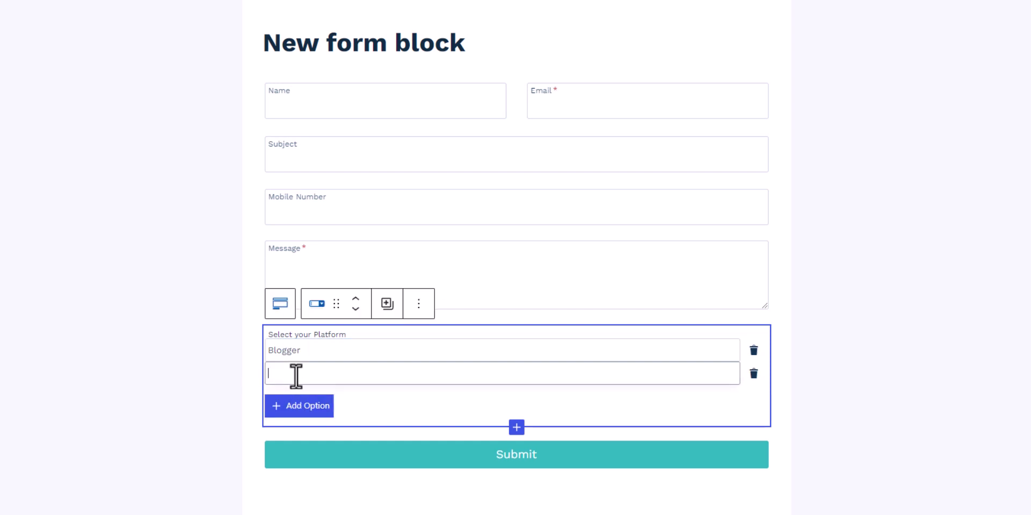
type("Wordpress")
left_click(299, 403)
left_click(295, 398)
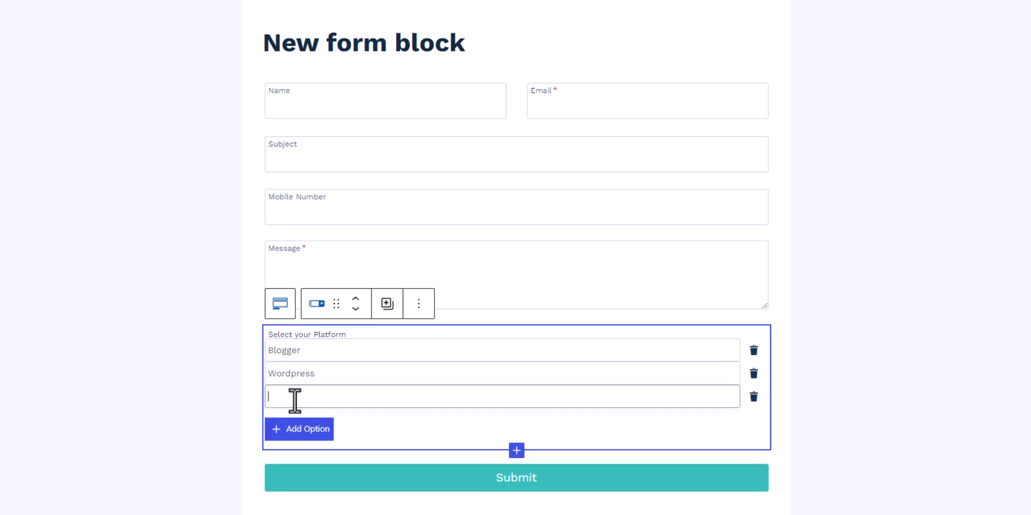
type("Others")
left_click(260, 391)
left_click(384, 368)
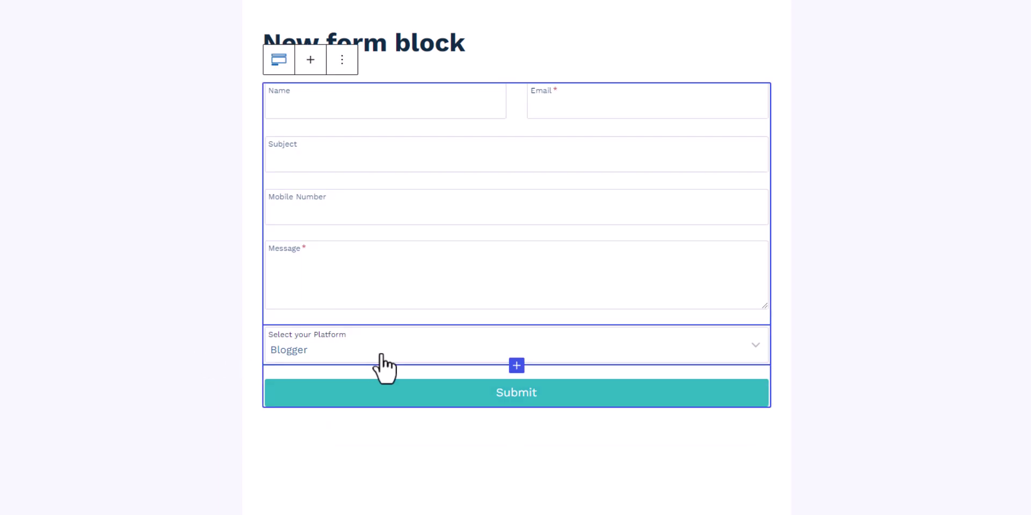
left_click(749, 360)
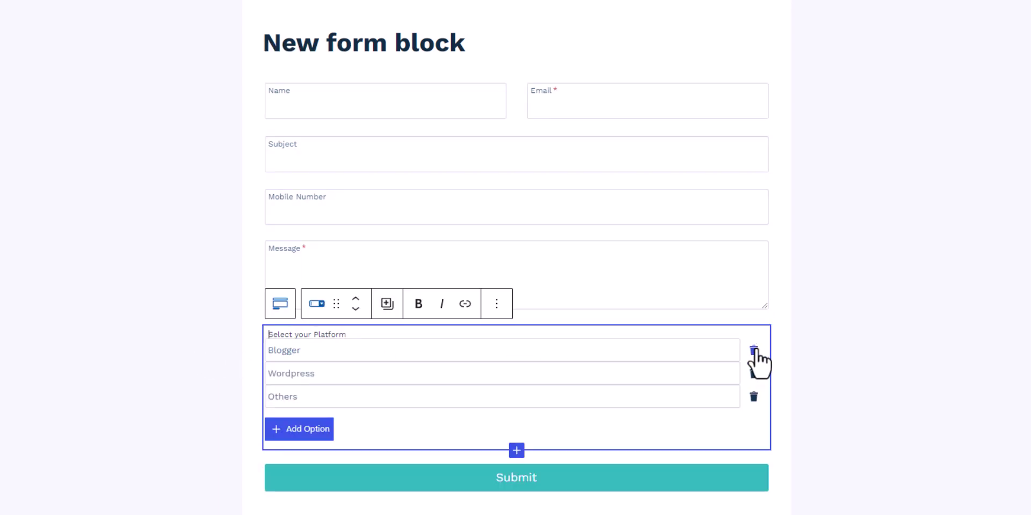
left_click(789, 360)
- Add a radio field below the "Select your Platform" field
left_click(539, 327)
left_click(516, 361)
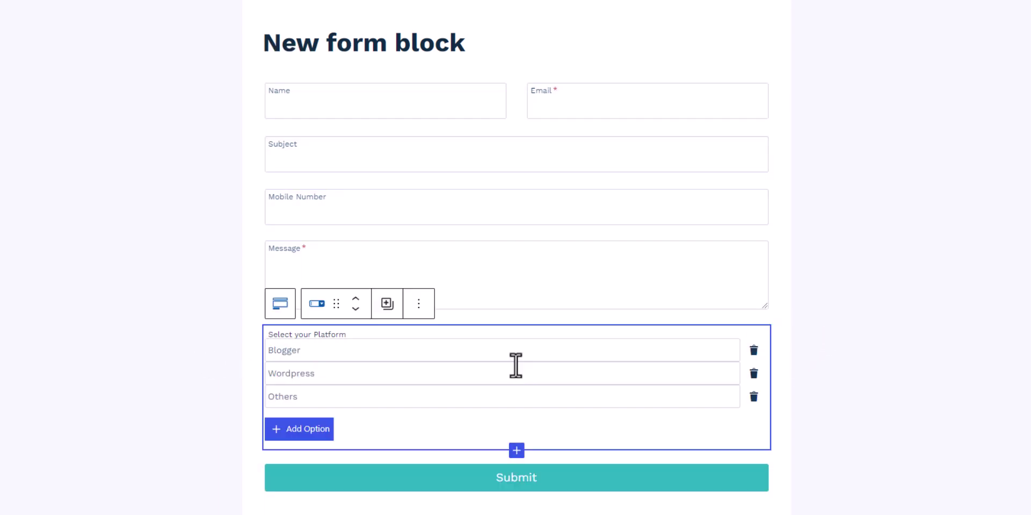
left_click(515, 450)
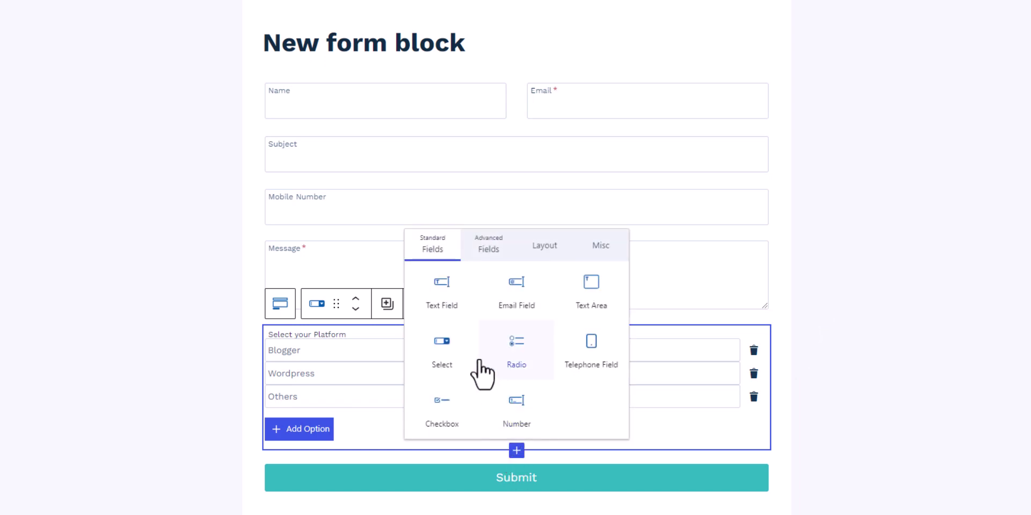
left_click(515, 359)
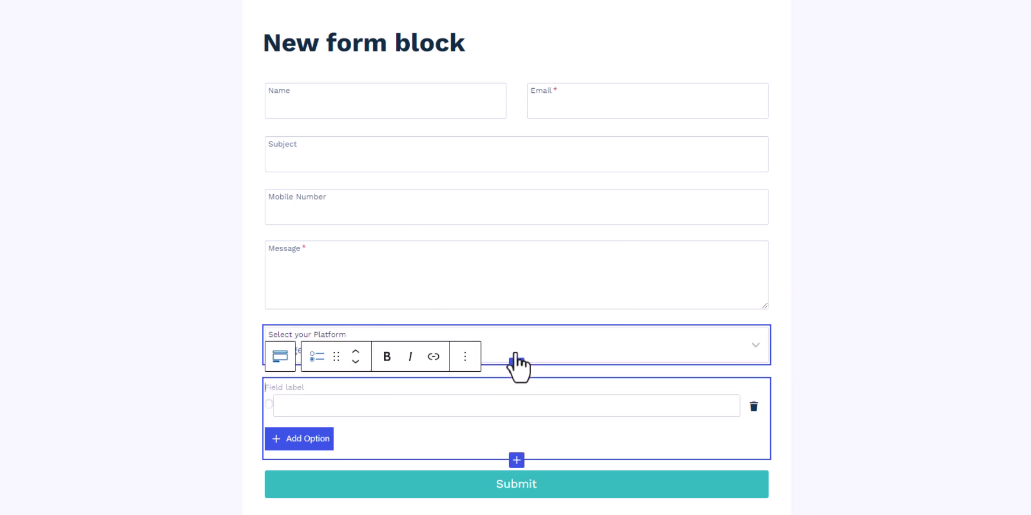
left_click(828, 345)
- Give the radio field the options "Blogger", "Wordpress" and "Others"
left_click(277, 397)
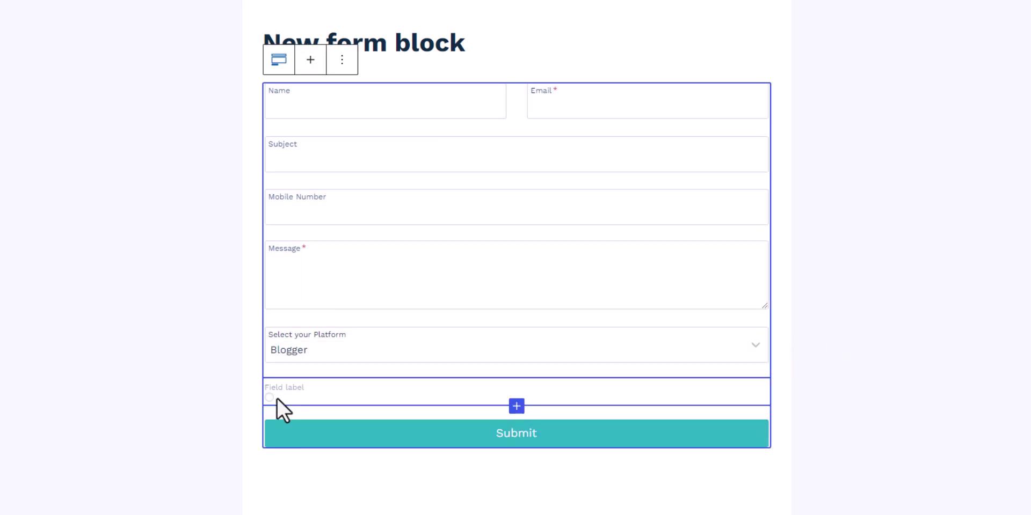
left_click(279, 396)
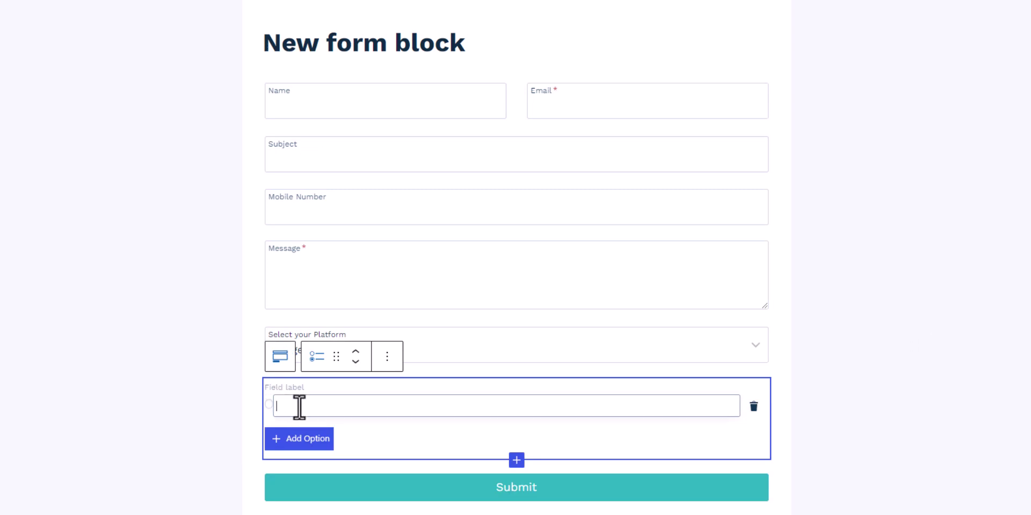
type("Blogger")
left_click(312, 441)
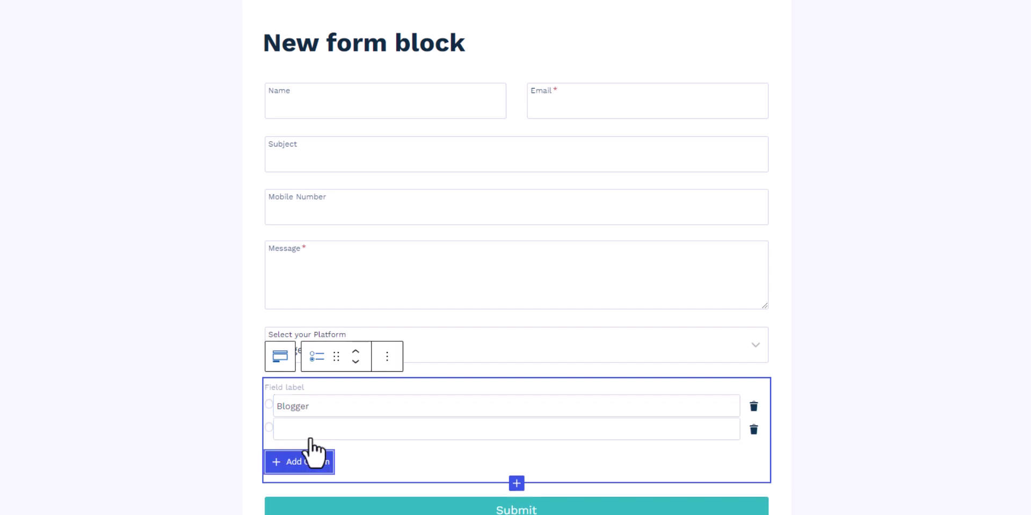
type("Wordpr")
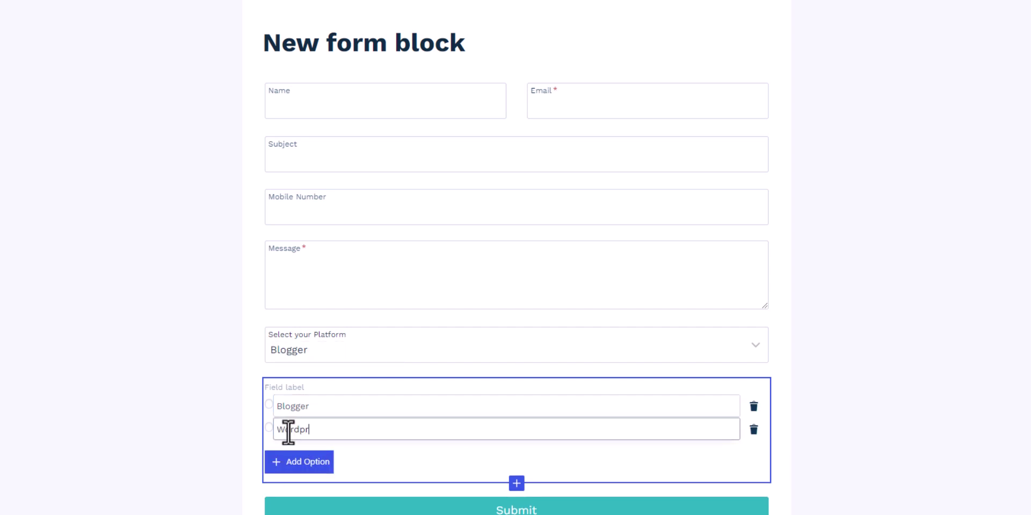
type("ess")
left_click(312, 454)
type("Others")
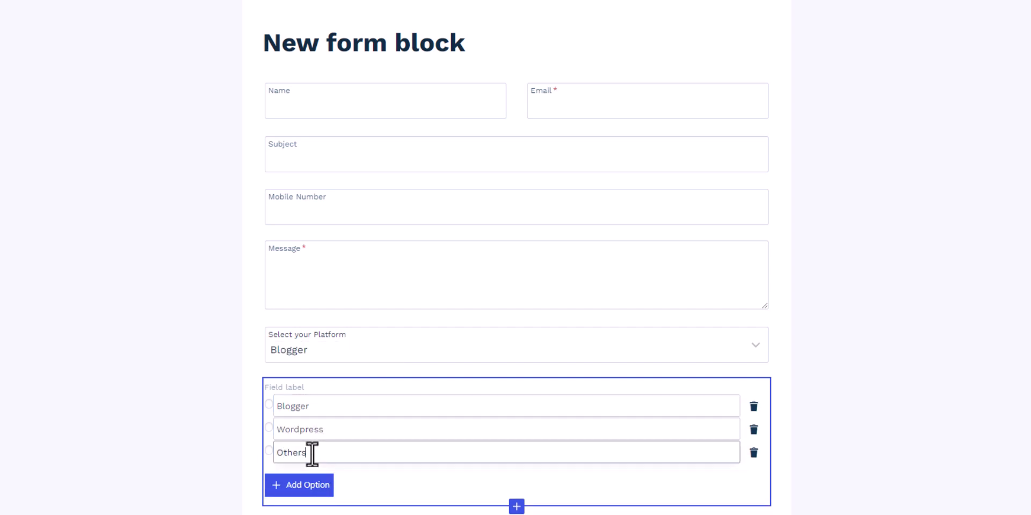
left_click(856, 344)
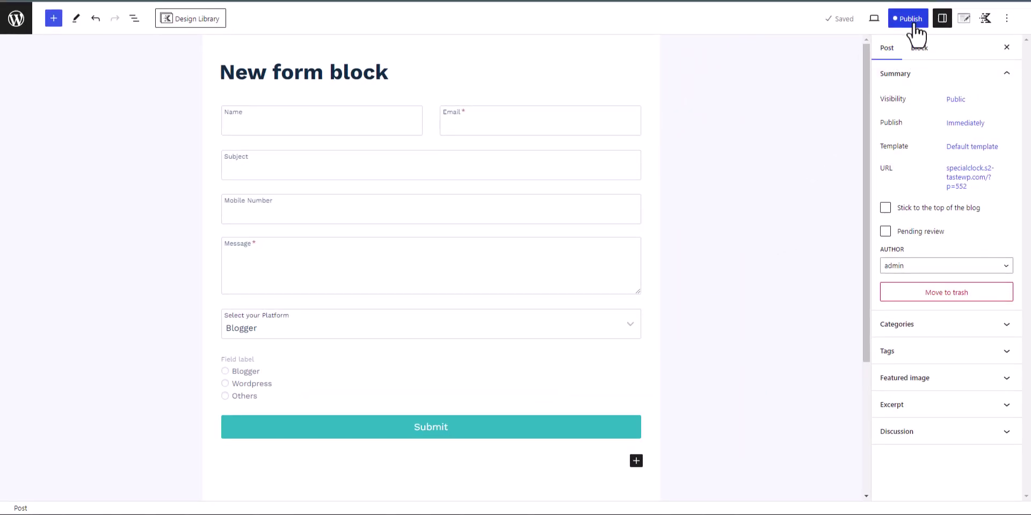
- Publish the post together with the site changes it contains
left_click(907, 18)
left_click(907, 18)
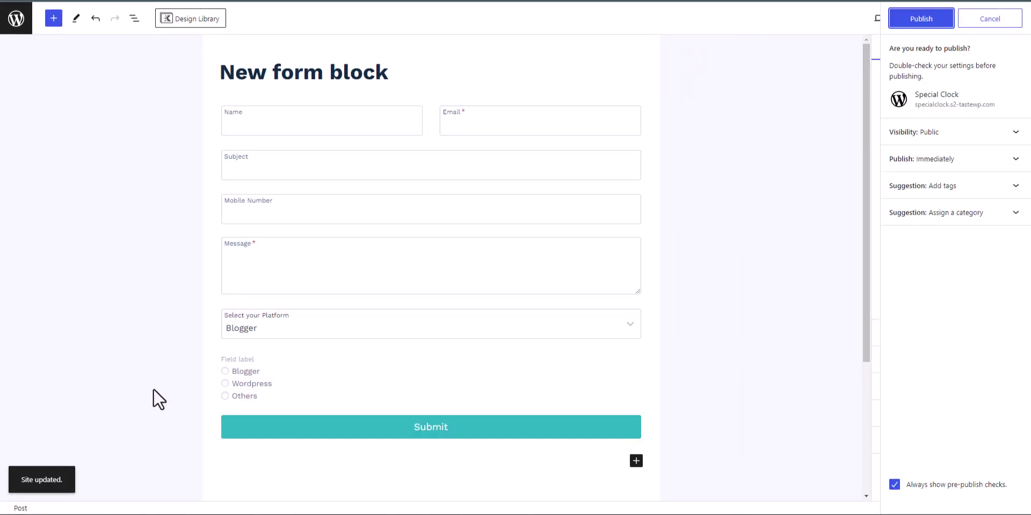
left_click(907, 22)
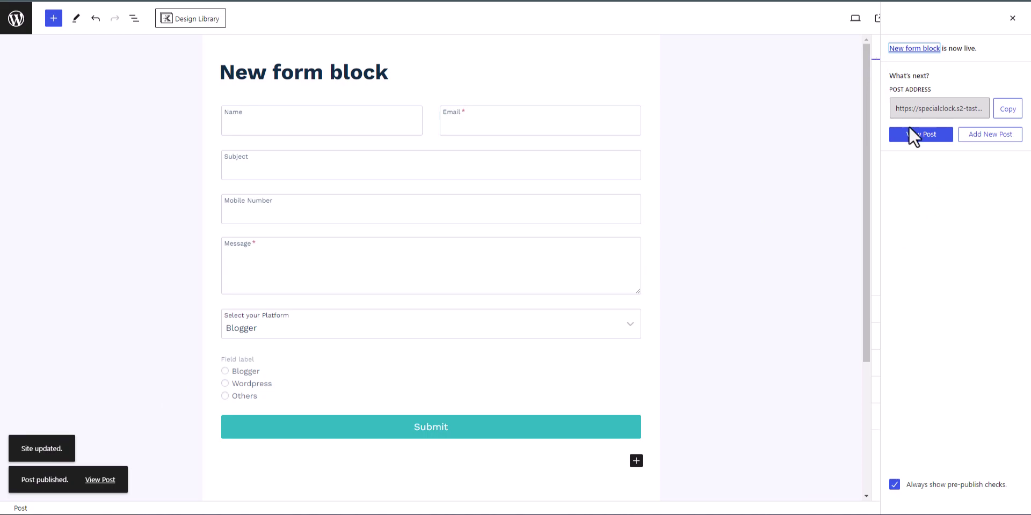
- Open the published "New form block" post in a separate browser tab
right_click(903, 135)
left_click(826, 146)
left_click(404, 16)
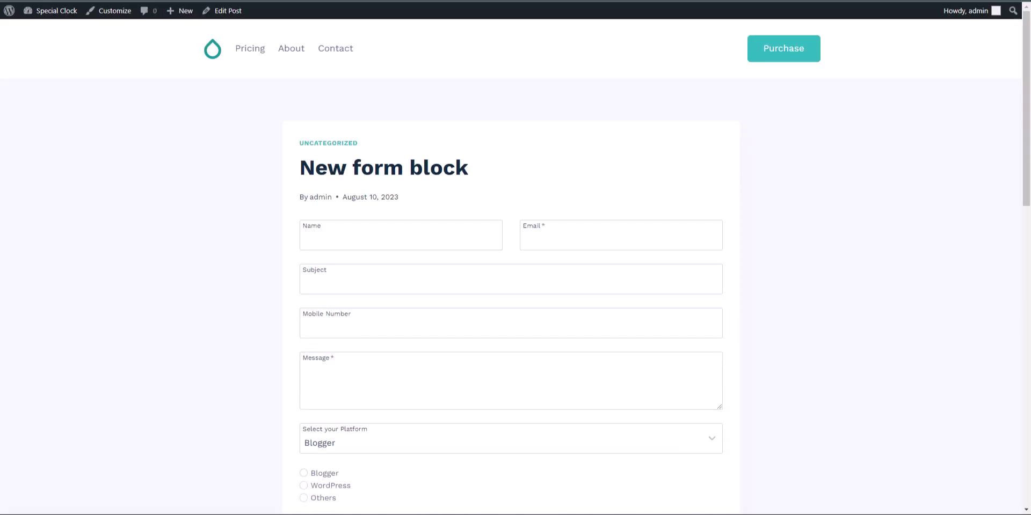
- Test the published form by choosing WordPress and then Blogger in the platform dropdown and selecting the Blogger radio option
scroll(706, 262, "down", 3)
left_click(594, 273)
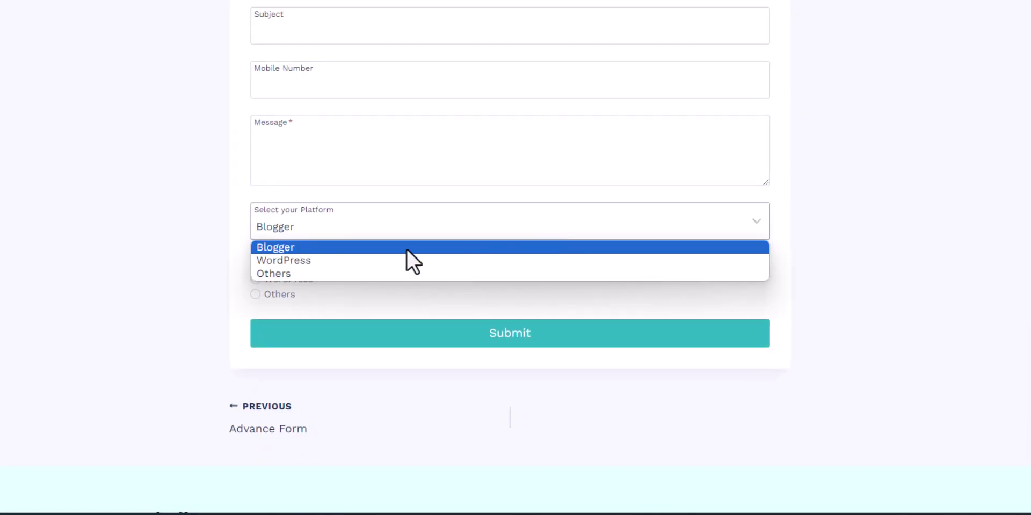
left_click(304, 260)
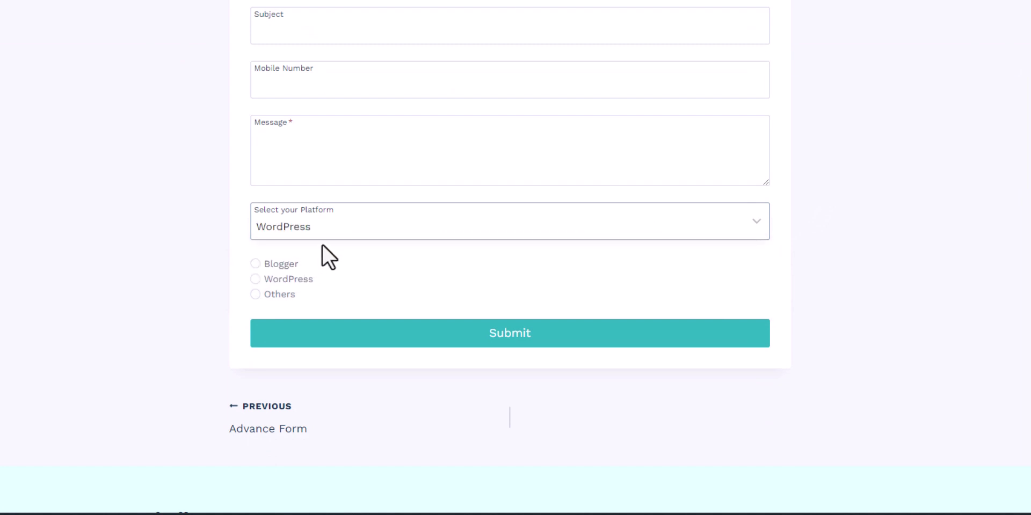
left_click(344, 228)
left_click(311, 250)
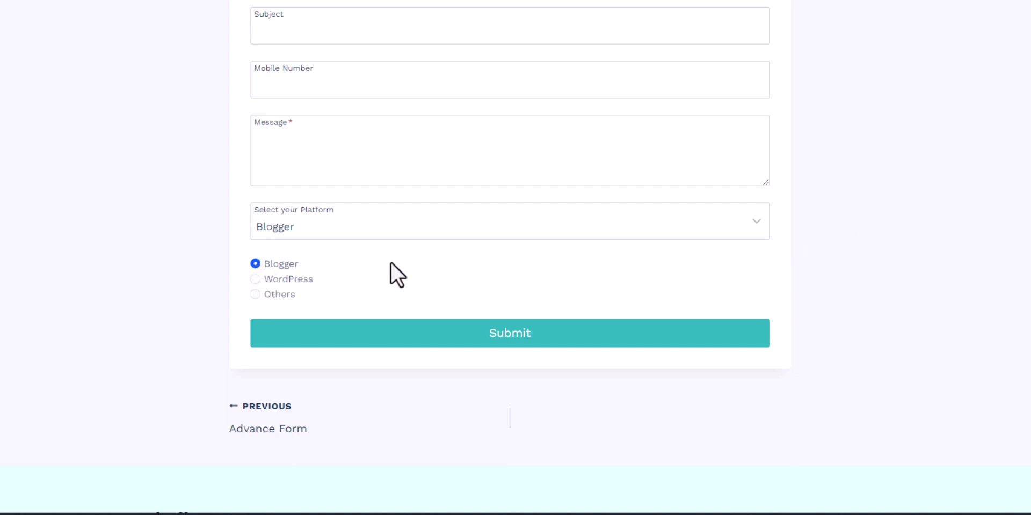
scroll(390, 262, "up", 10)
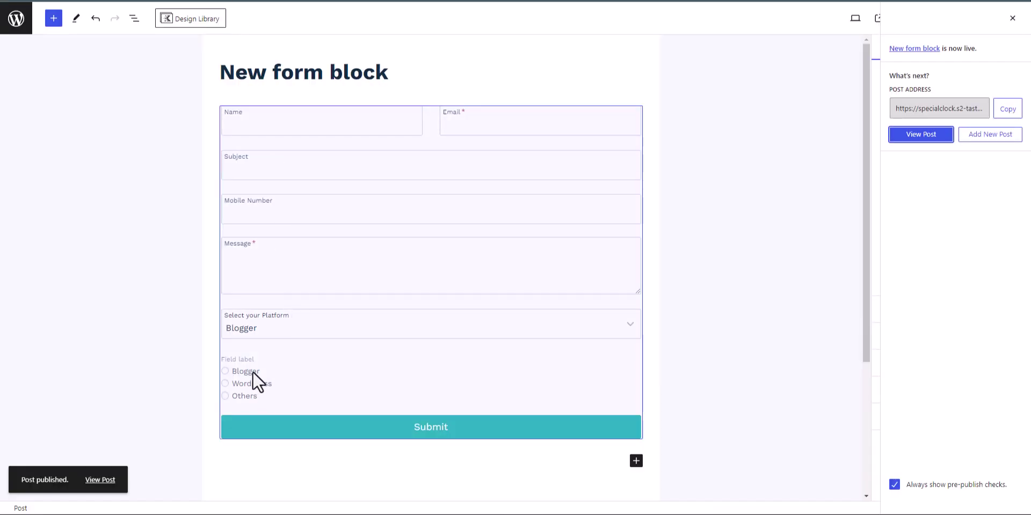
- Back in the post editor, add a checkbox field below the radio field and tick its first option
left_click(254, 371)
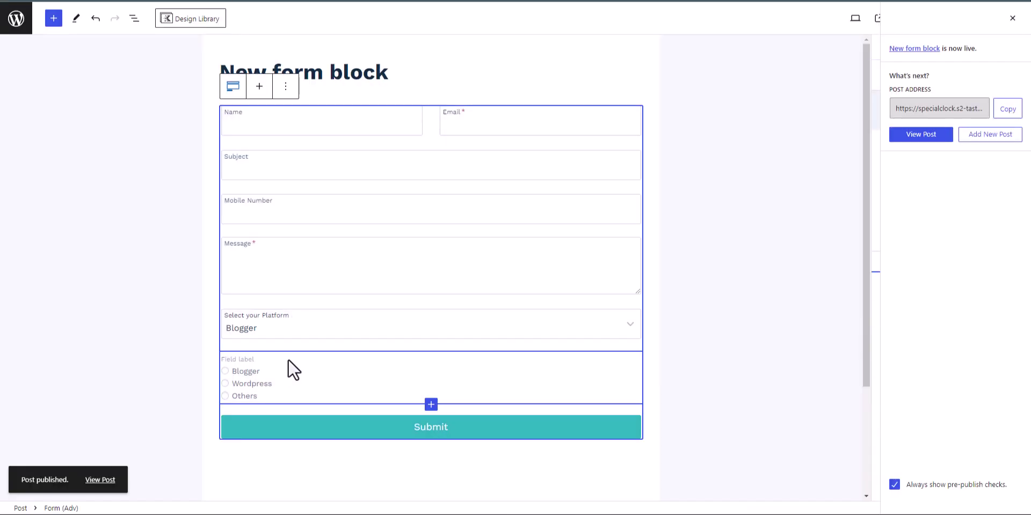
left_click(431, 406)
left_click(431, 460)
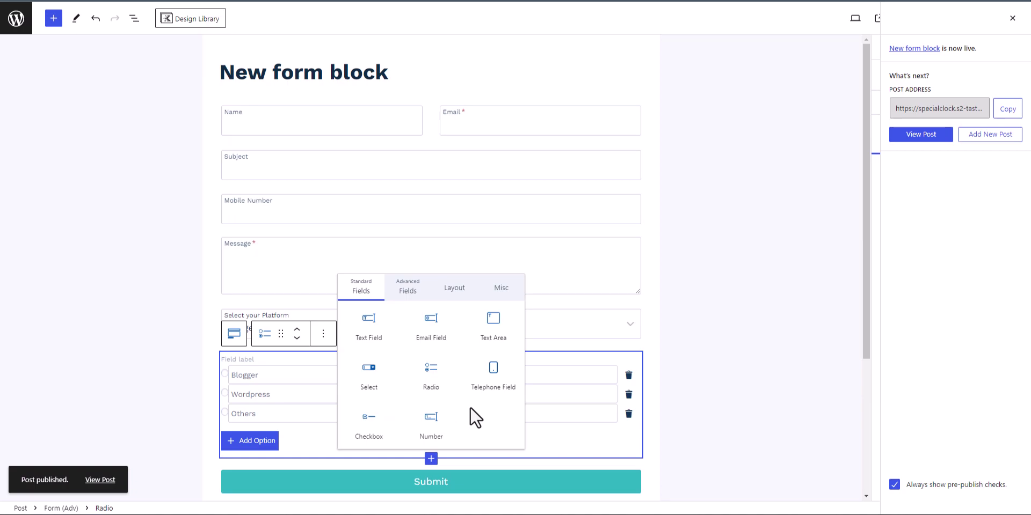
left_click(363, 427)
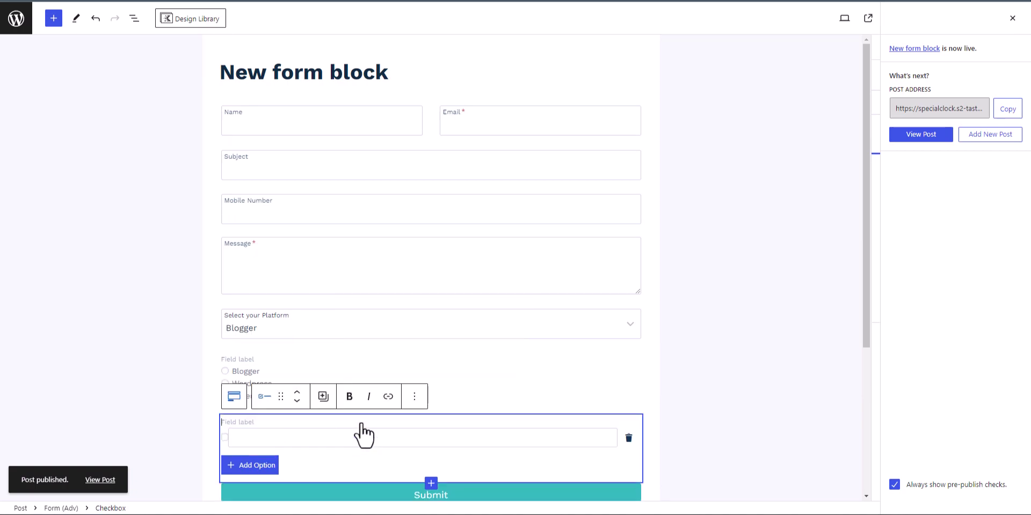
scroll(476, 405, "down", 3)
left_click(225, 276)
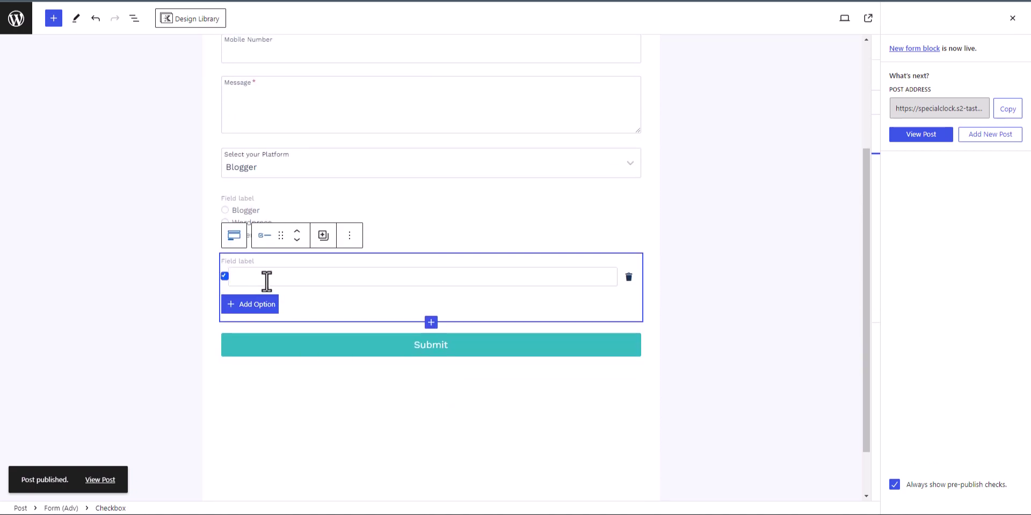
- Delete the checkbox field and the radio field below the platform dropdown from the form
left_click(226, 215)
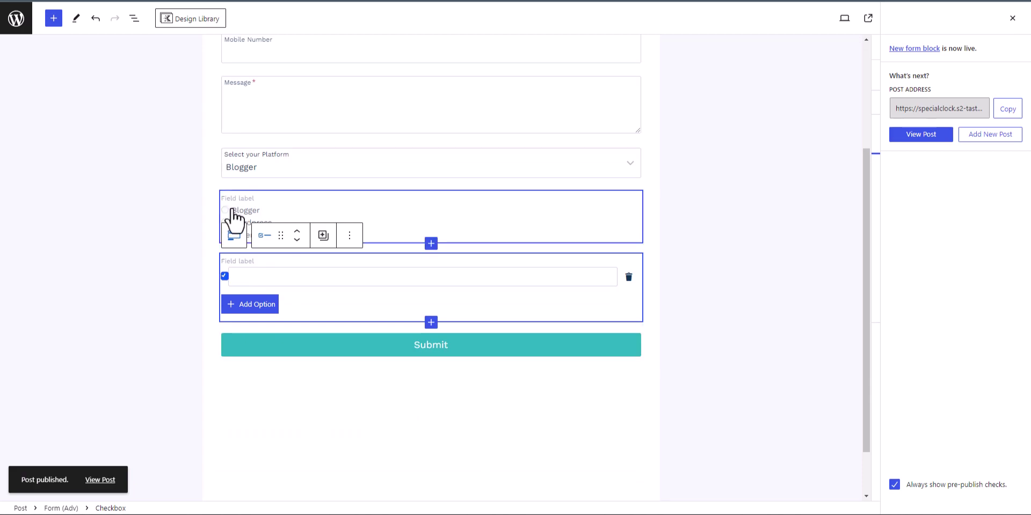
left_click(349, 240)
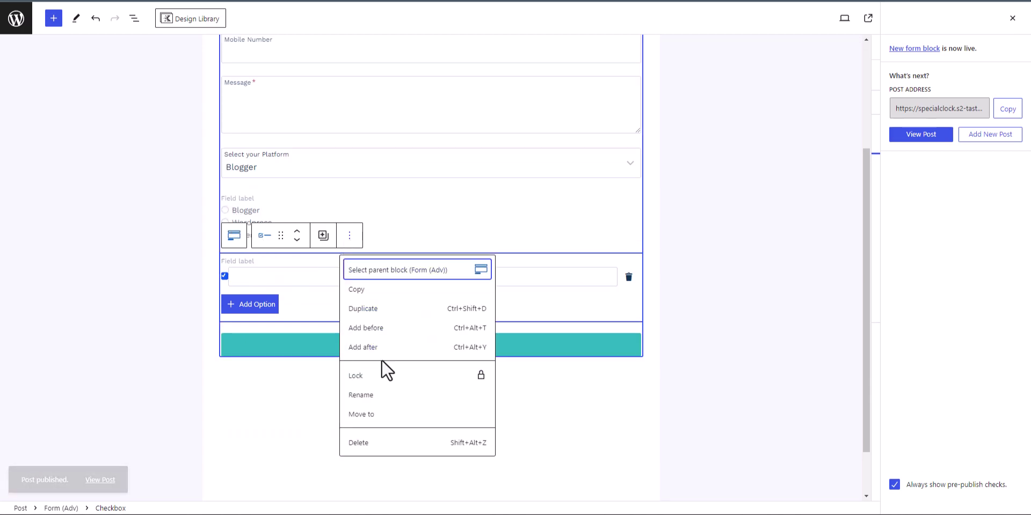
left_click(372, 448)
left_click(323, 173)
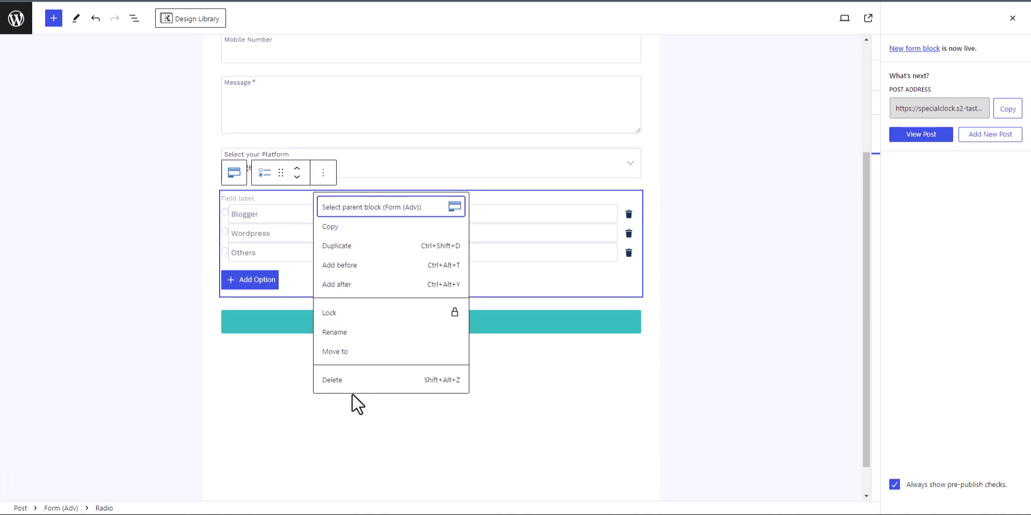
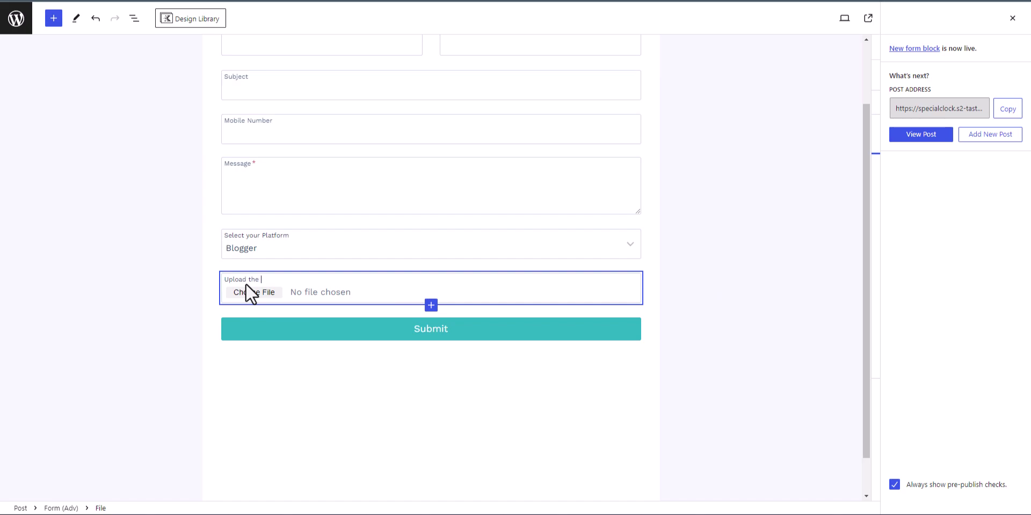
- Complete the file field's label as "Upload the Document" and dismiss the post-publish information to return to the field's settings
type("Document")
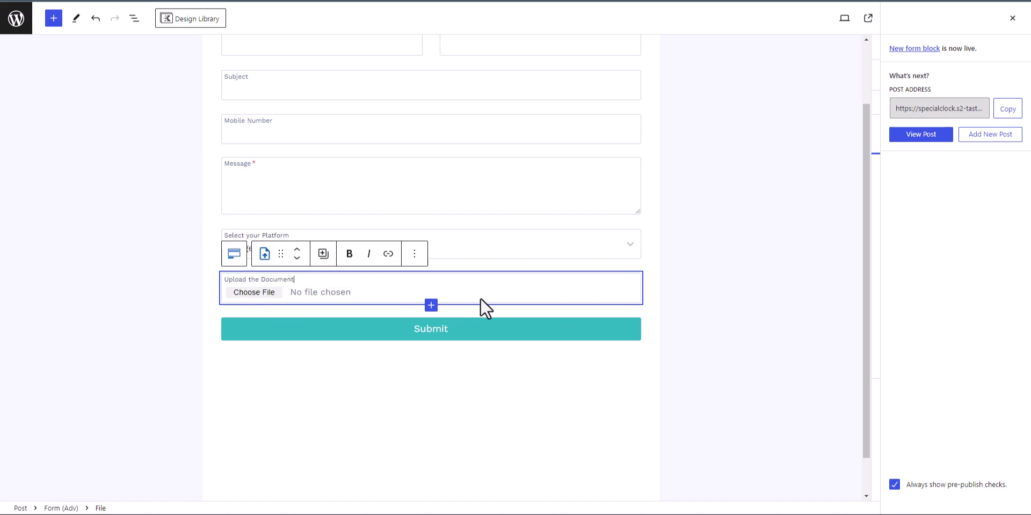
left_click(415, 254)
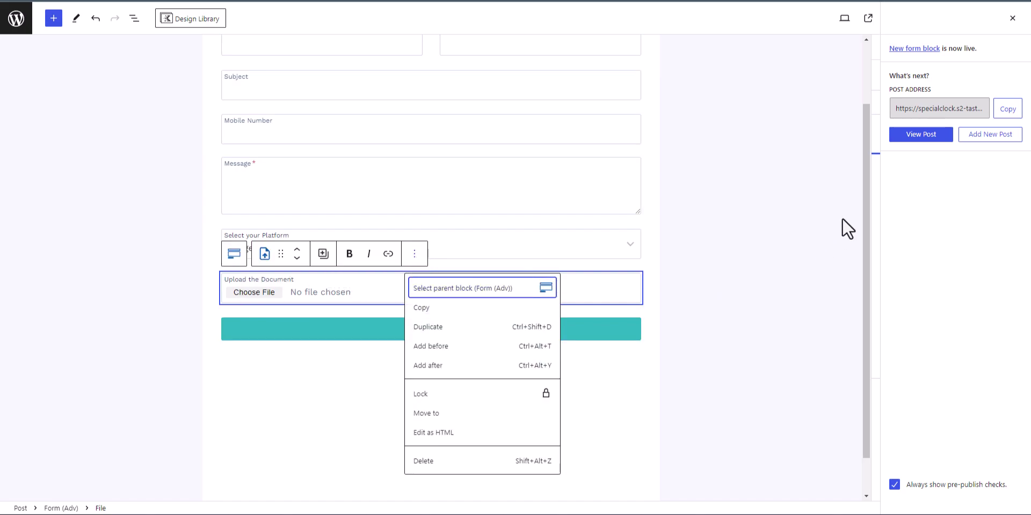
left_click(1011, 18)
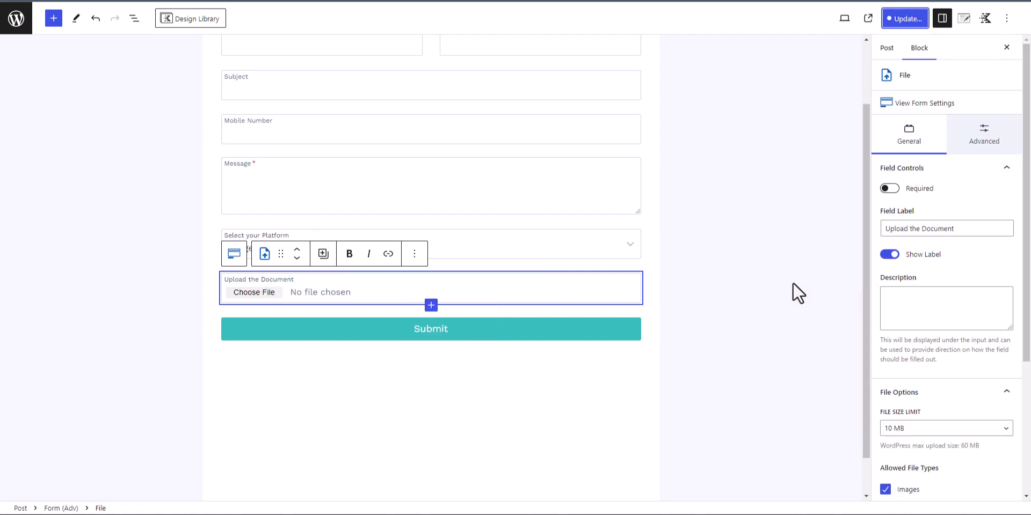
- Change the file field's label to "Upload the pdf"
left_click(972, 229)
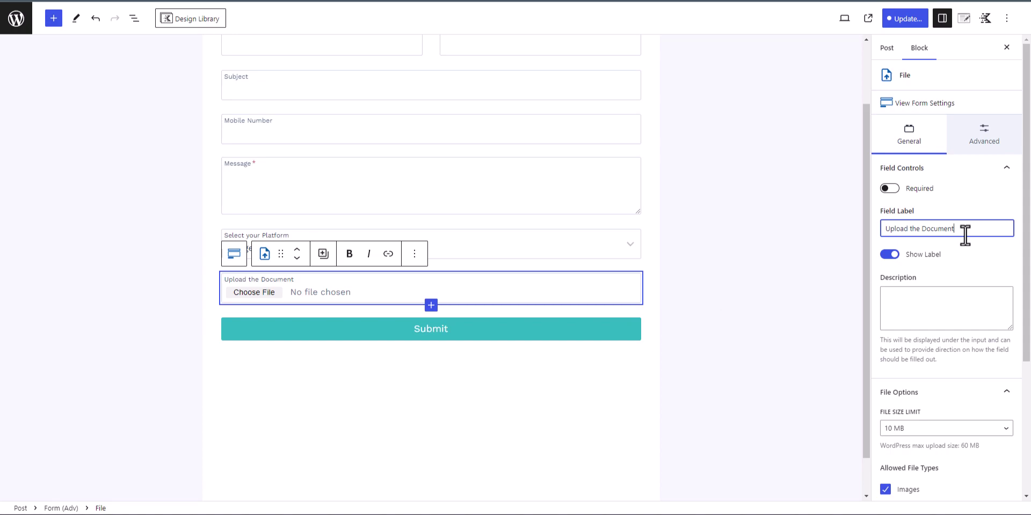
left_click_drag(935, 230, 911, 230)
key("BackSpace")
key("BackSpace")
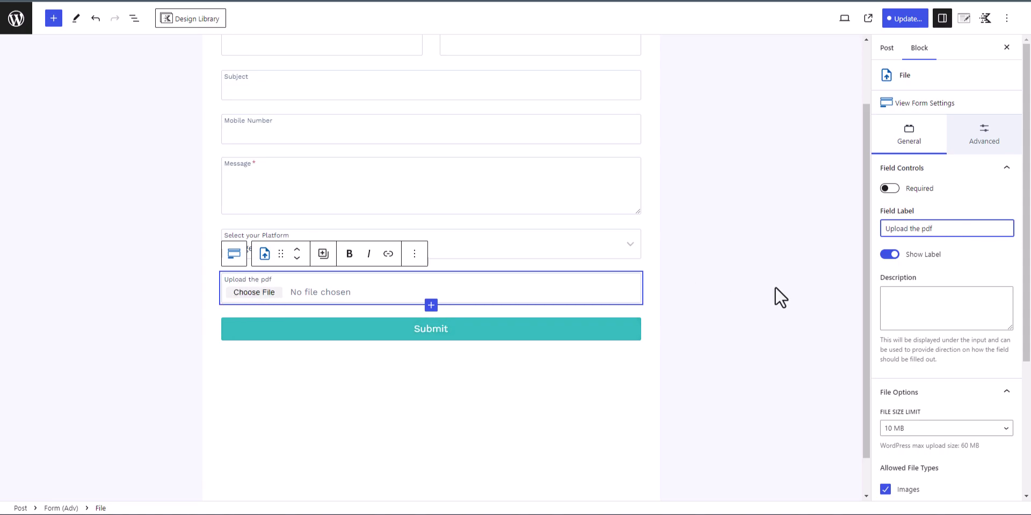
- Give the file field the description "Upload file size must be below 10MB"
left_click(905, 313)
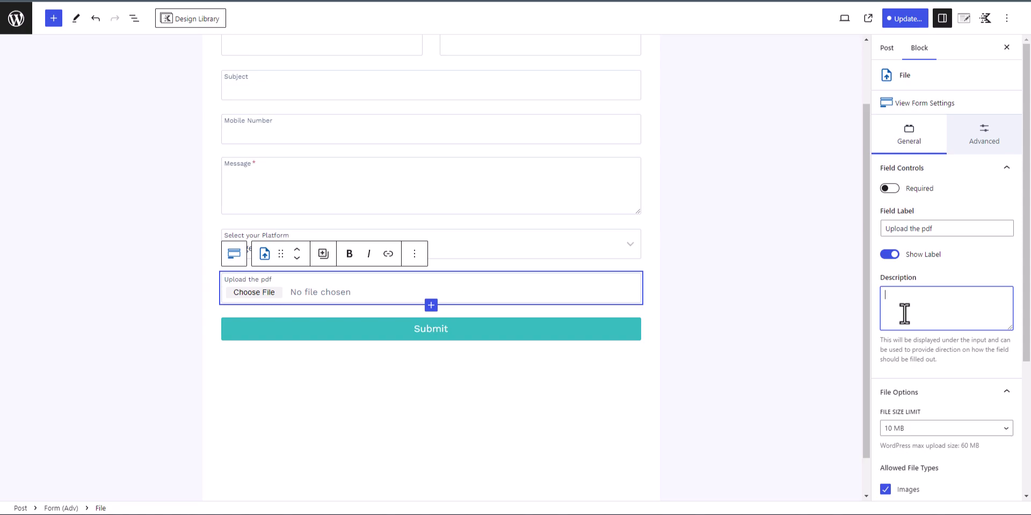
type("U")
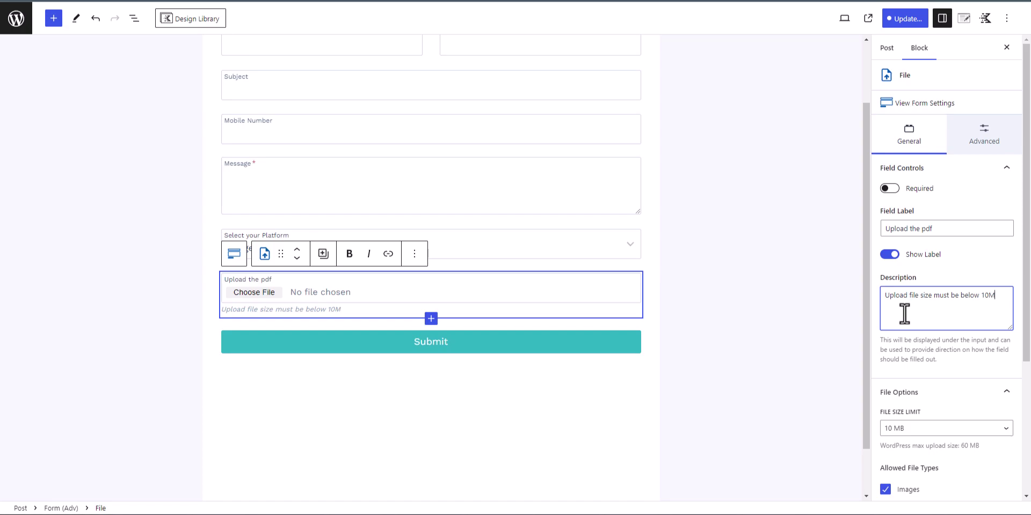
left_click(743, 311)
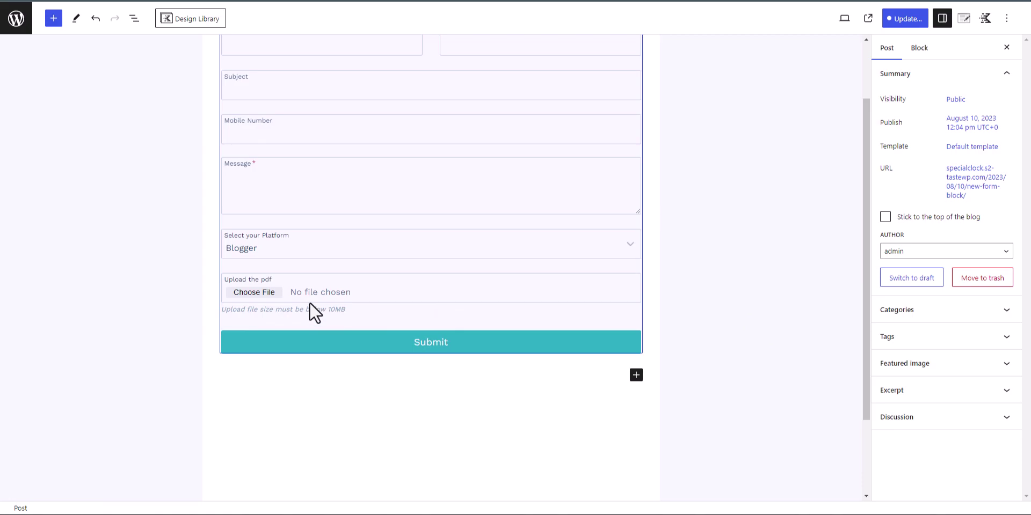
- Allow PDF, Audio, Video, Documents and Zip Archive uploads in the file field in addition to Images
left_click(293, 293)
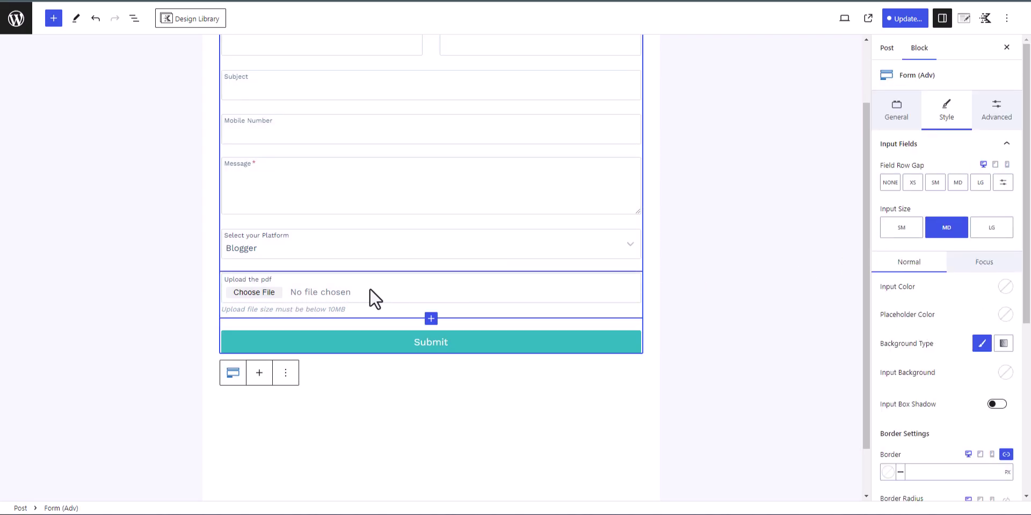
left_click(258, 288)
scroll(897, 386, "down", 3)
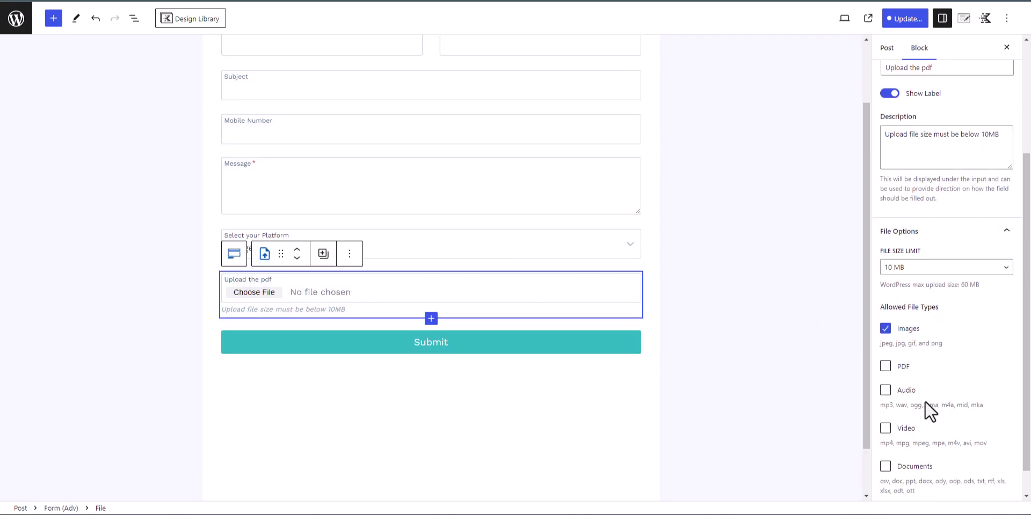
scroll(934, 346, "down", 1)
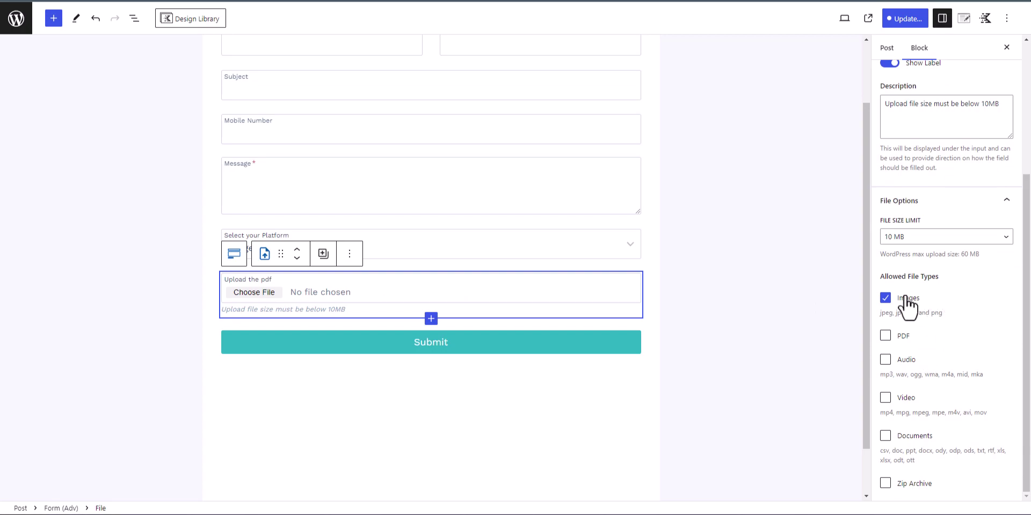
left_click(887, 342)
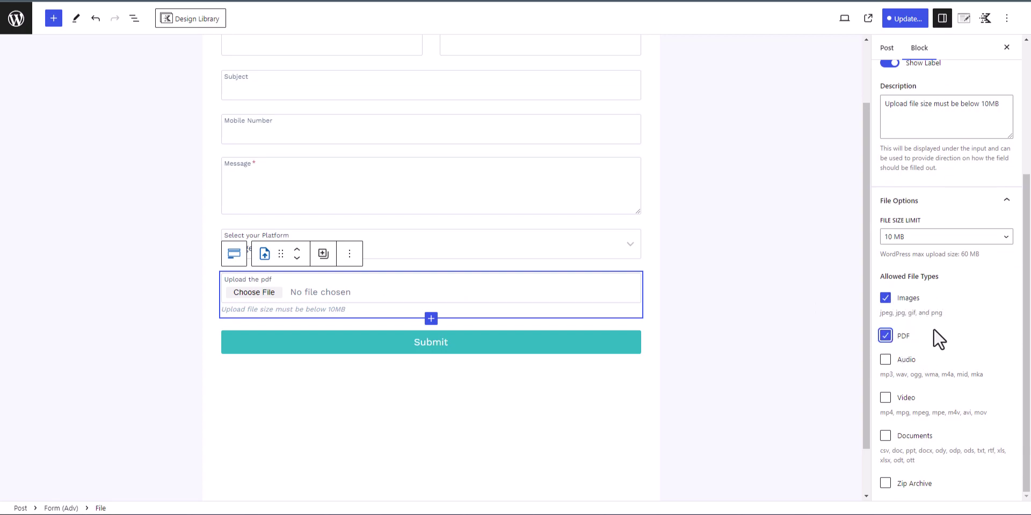
left_click(886, 360)
left_click(887, 399)
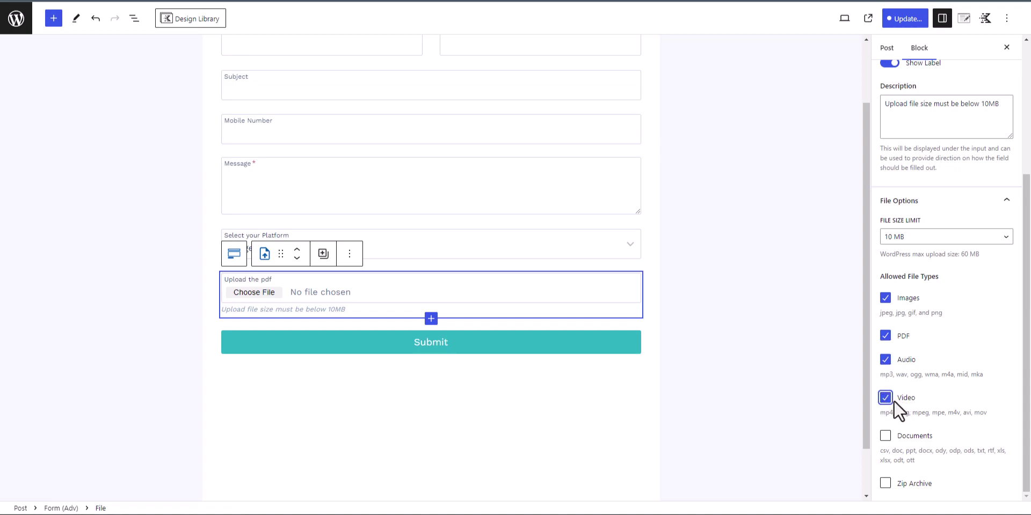
left_click(886, 437)
left_click(887, 484)
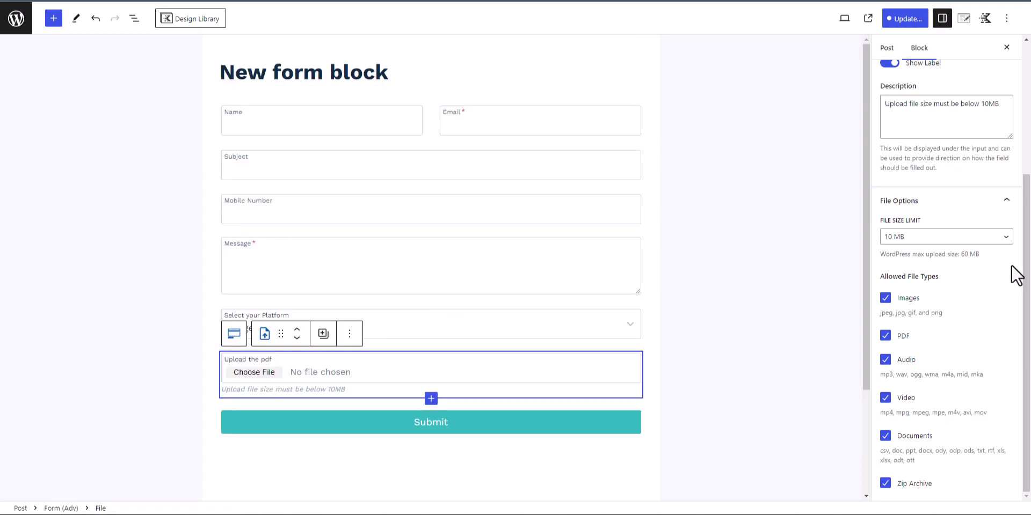
- Set the file field's upload size limit to 25 MB
left_click(932, 239)
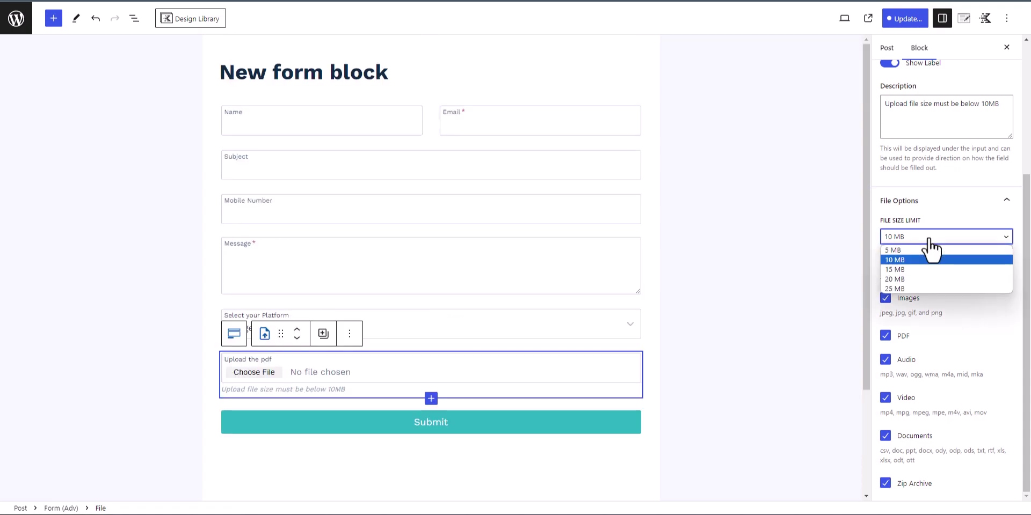
left_click(913, 289)
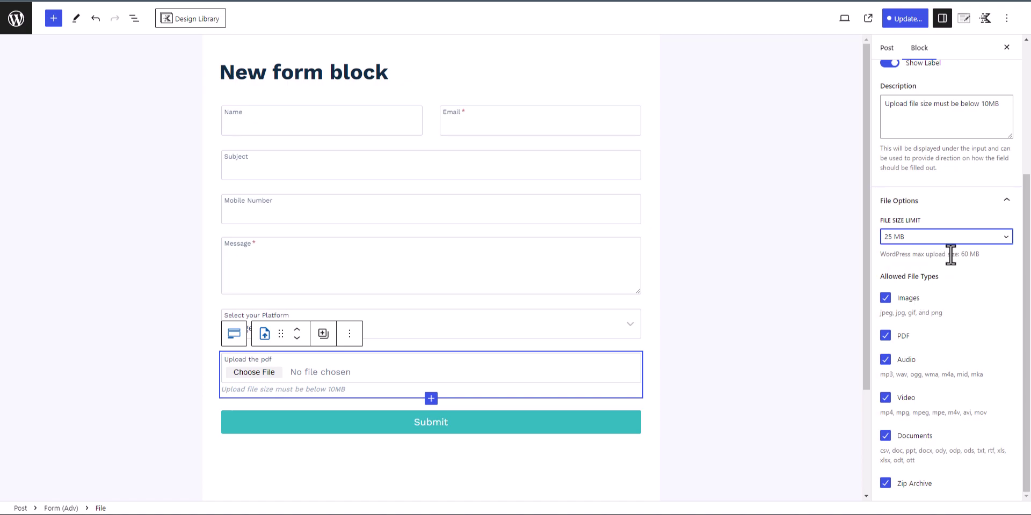
left_click(759, 285)
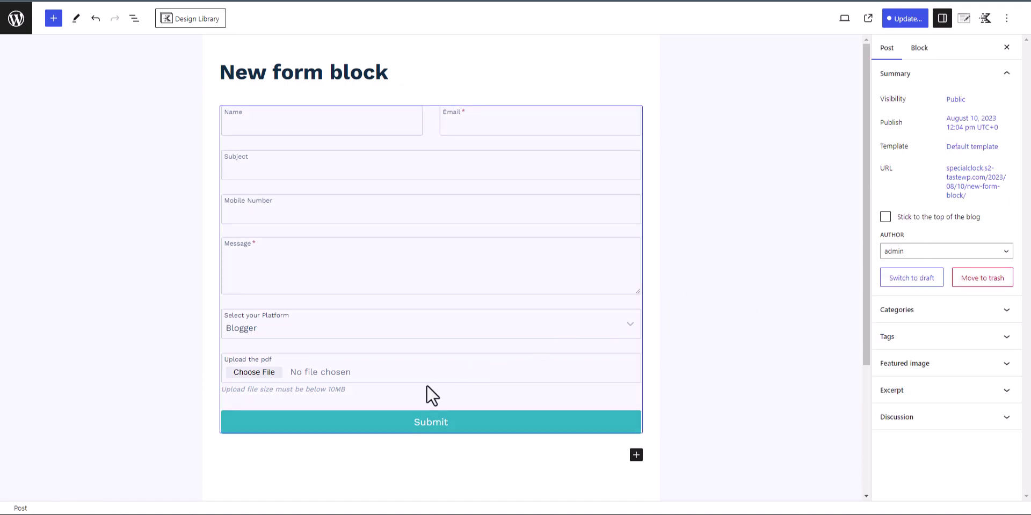
- Add a date field below the file field and label it "CHOOSE THE DATE"
left_click(445, 362)
left_click(430, 399)
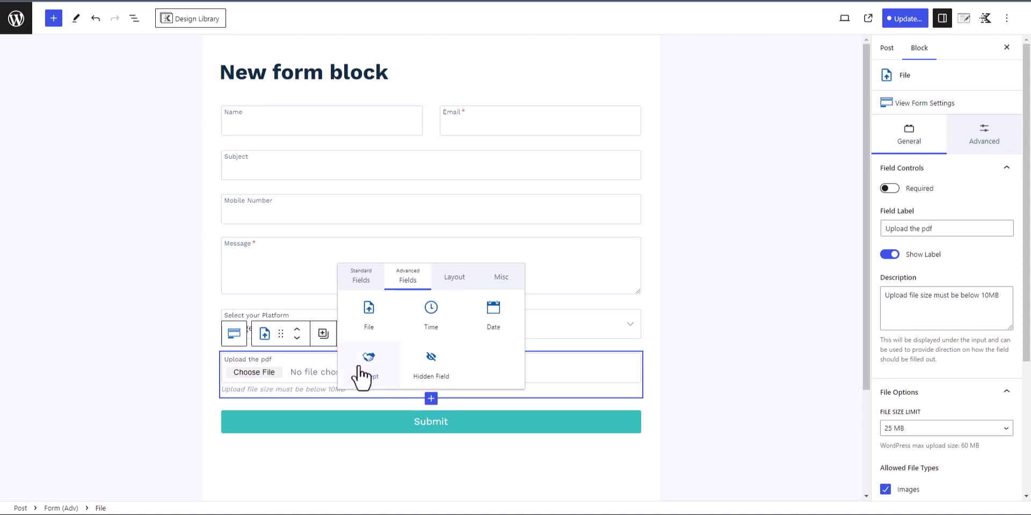
left_click(492, 322)
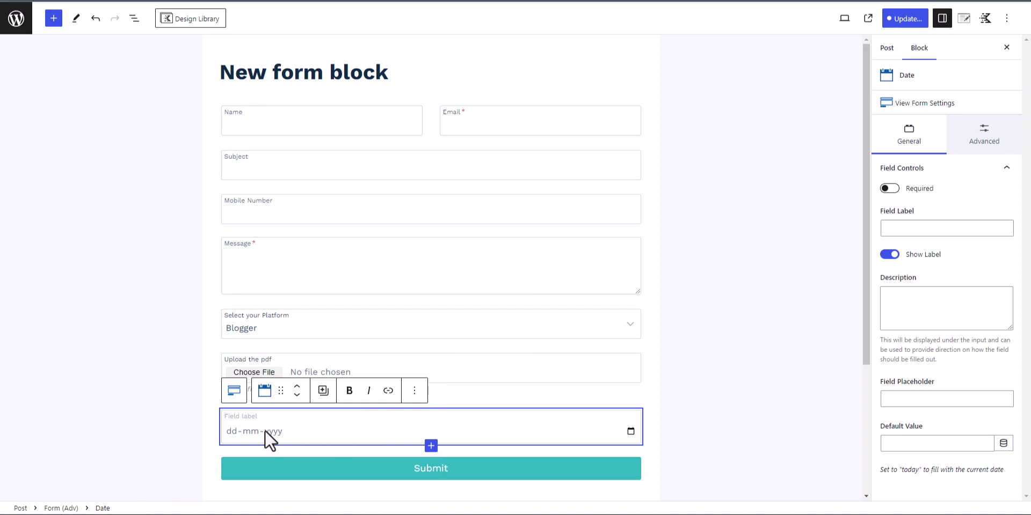
type("CHO")
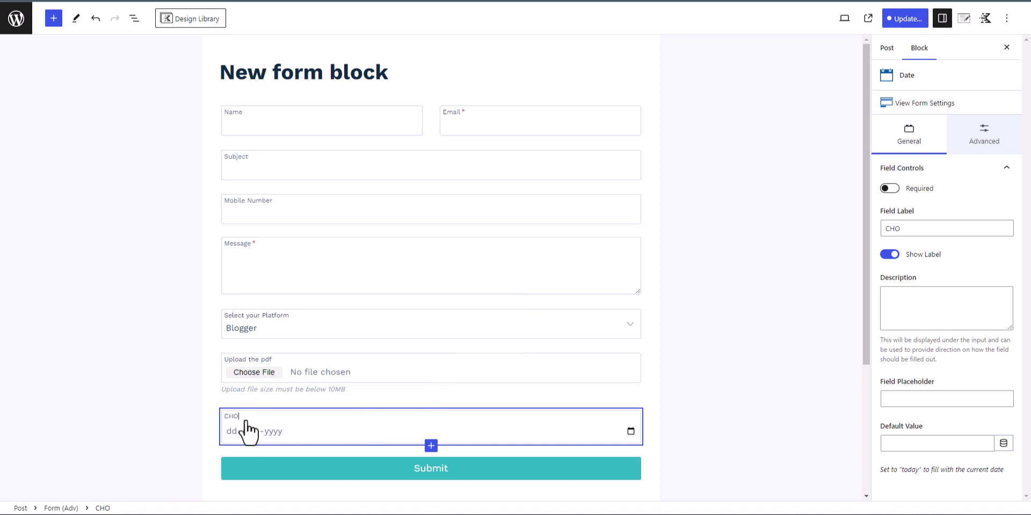
type("OSE THE DATE")
- Look at the date field's calendar picker without choosing a date
left_click(632, 432)
left_click(631, 433)
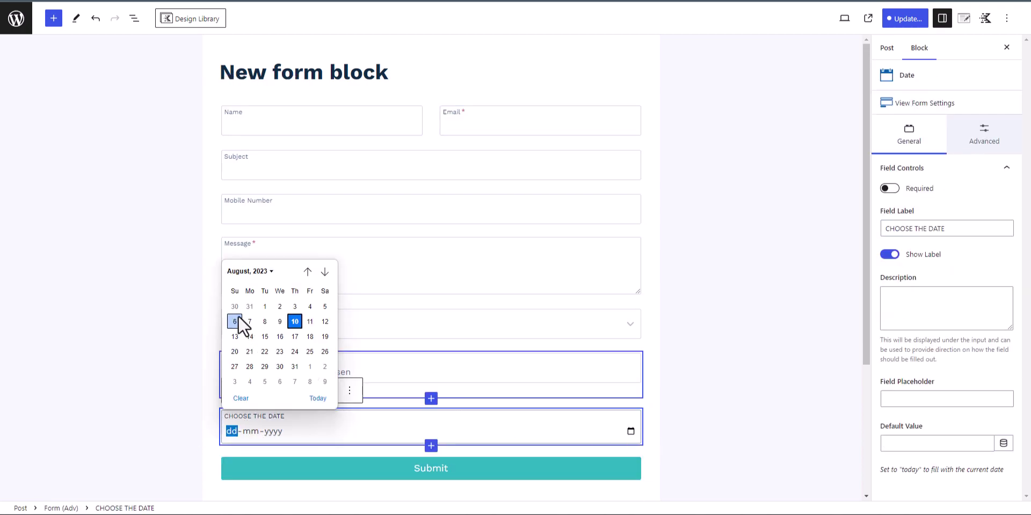
left_click(723, 381)
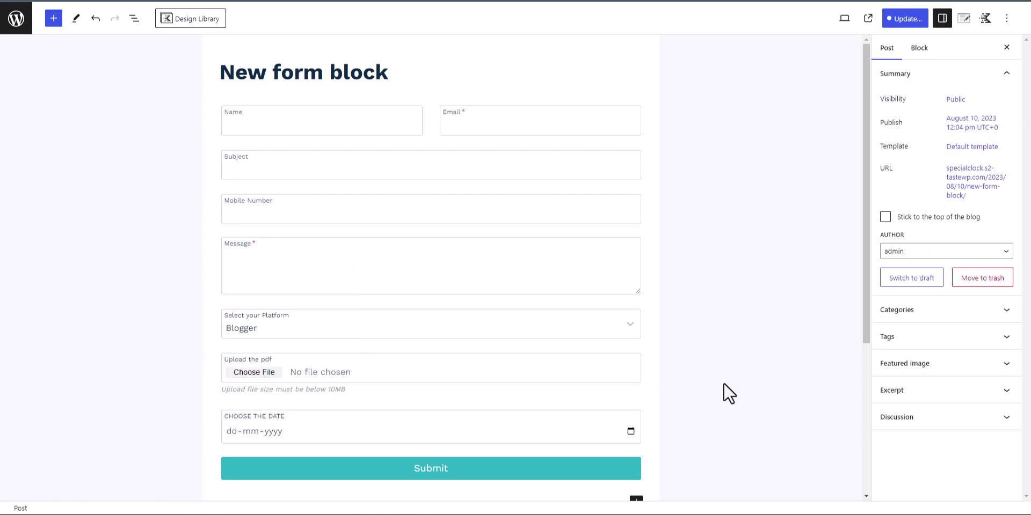
- Add an Accept field below the date field, labelled "i ACCEPT TERM AND CONDITION AND READ THE PRIVACY POLICY"
left_click(428, 439)
left_click(431, 446)
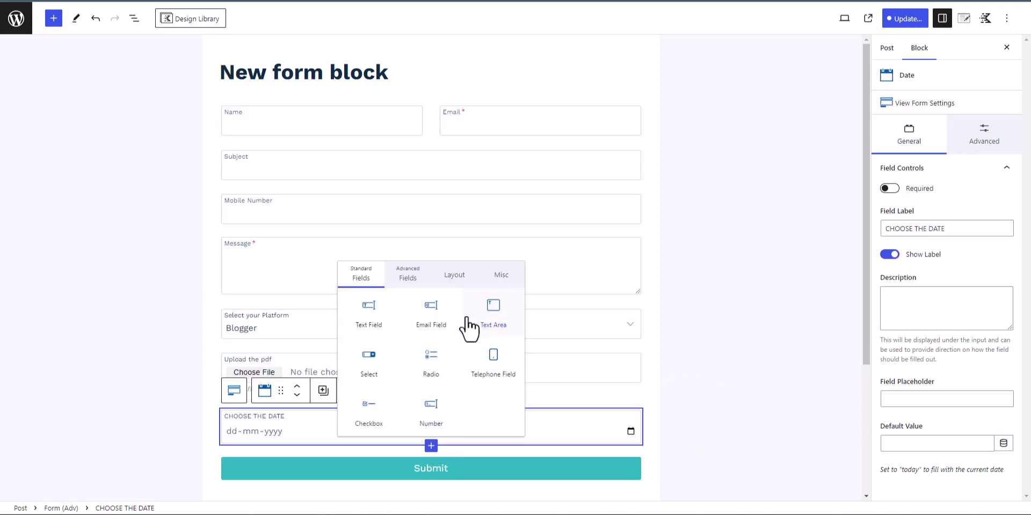
left_click(416, 286)
left_click(371, 419)
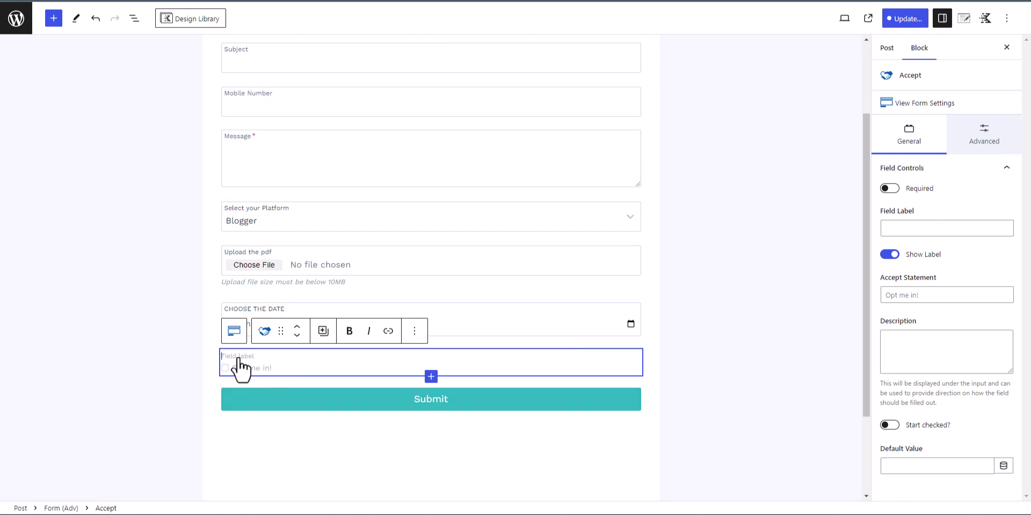
key("Caps_Lock")
type("i ACCE")
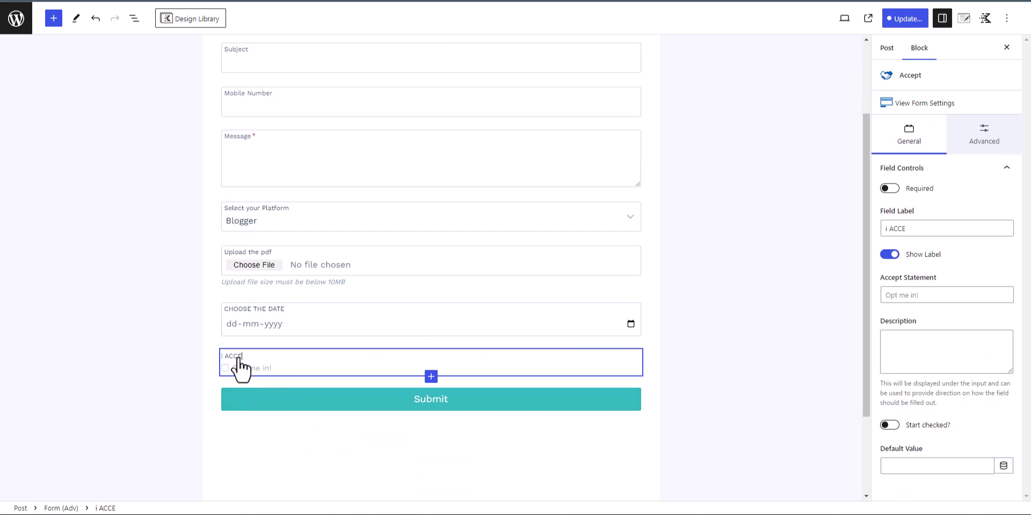
type("PT TERM AND CONDITION AND READ ")
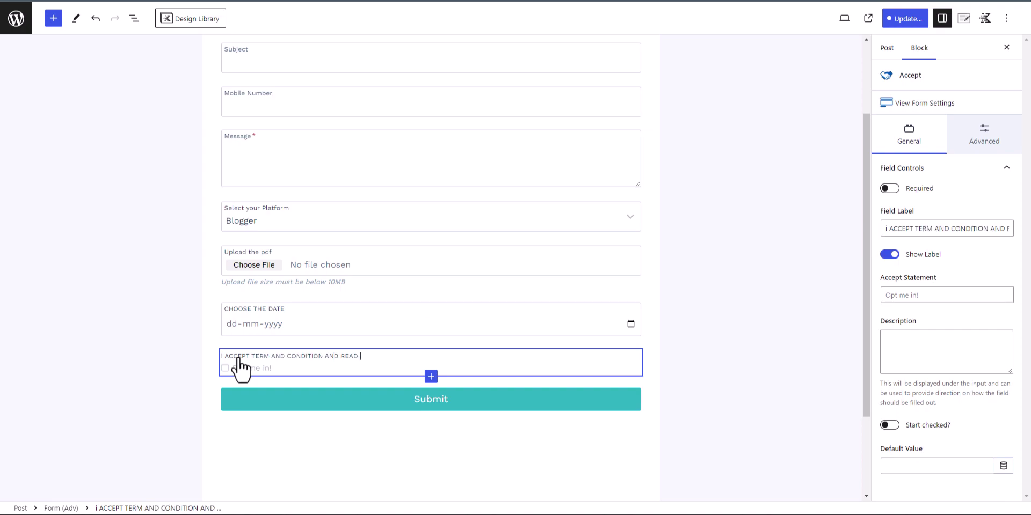
type("THE PRIVACY PO")
key("BackSpace")
type("IVACY POLICY")
- Link the words "PRIVACY POLICY" in the Accept field's label to "#"
left_click_drag(376, 357, 425, 359)
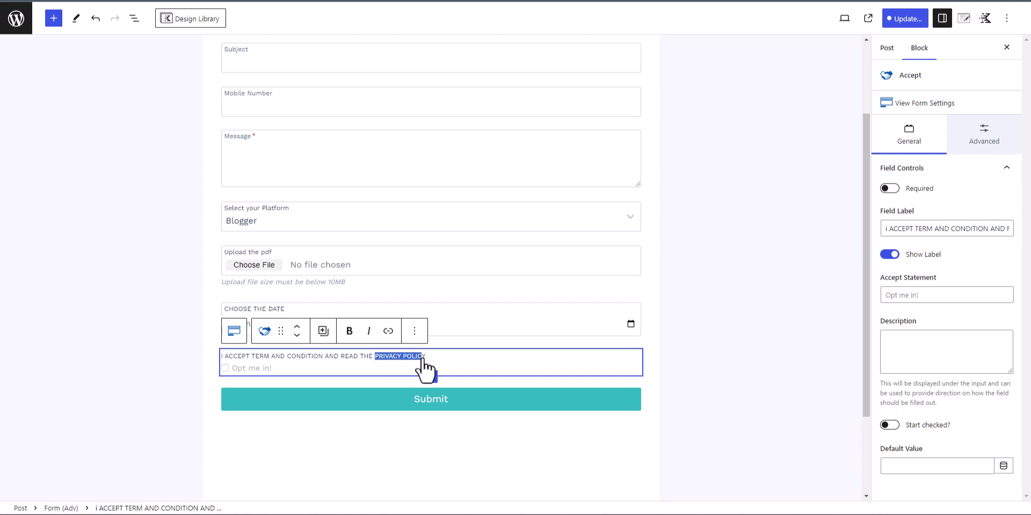
left_click(393, 335)
type("#")
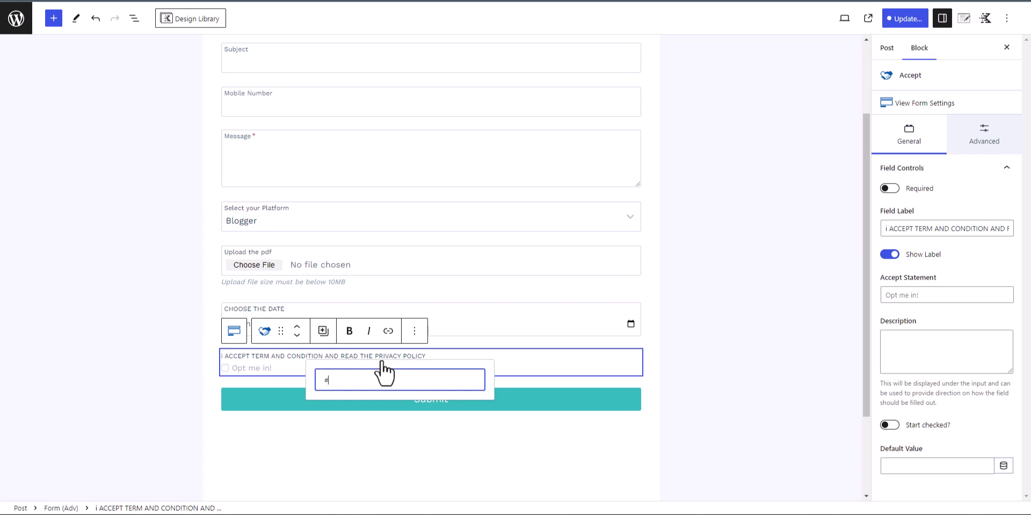
key("Return")
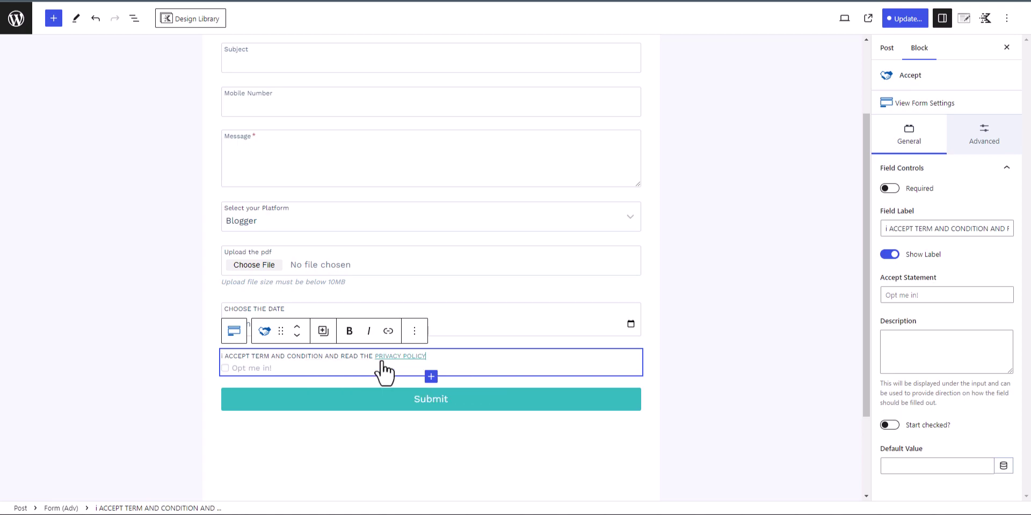
left_click(673, 349)
- Set the Accept field's statement beside the checkbox to "i ACCEPT"
left_click(239, 377)
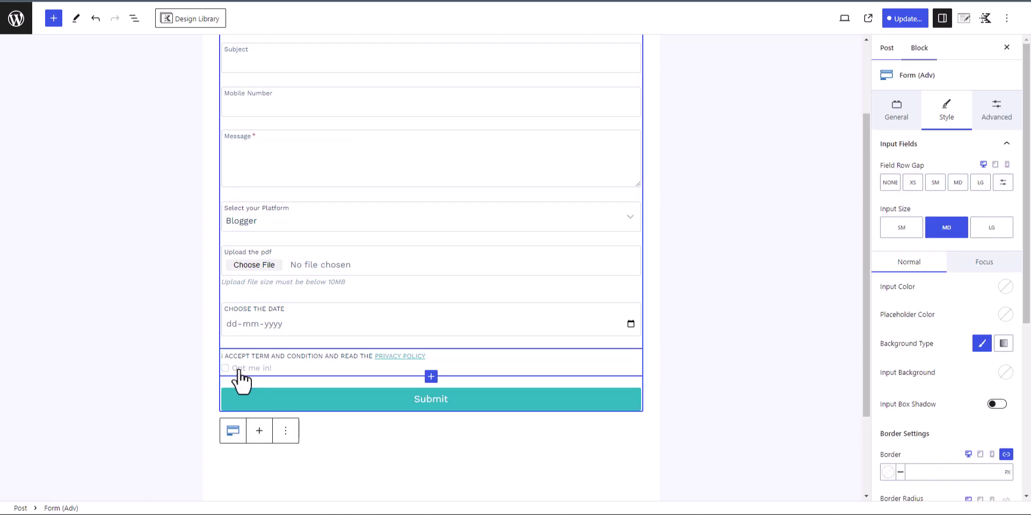
left_click(245, 382)
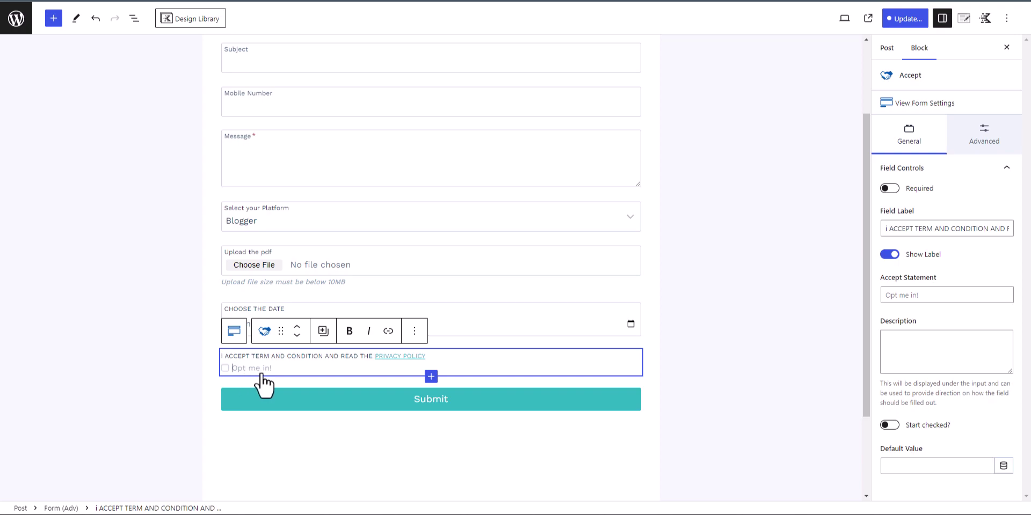
left_click(264, 374)
type("i ACCEPT")
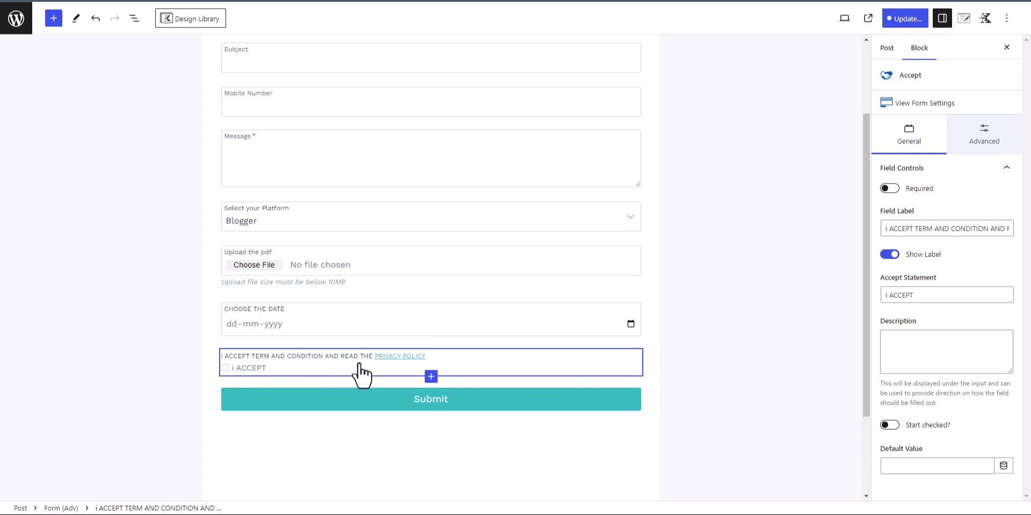
- Try a Captcha field below the Accept field, look at its key settings, and delete it
left_click(431, 377)
left_click(452, 260)
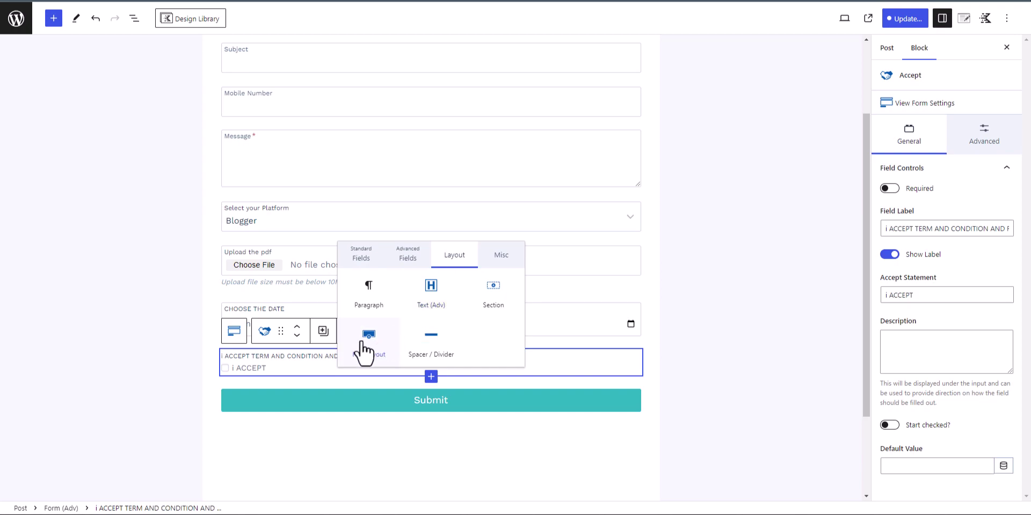
left_click(500, 258)
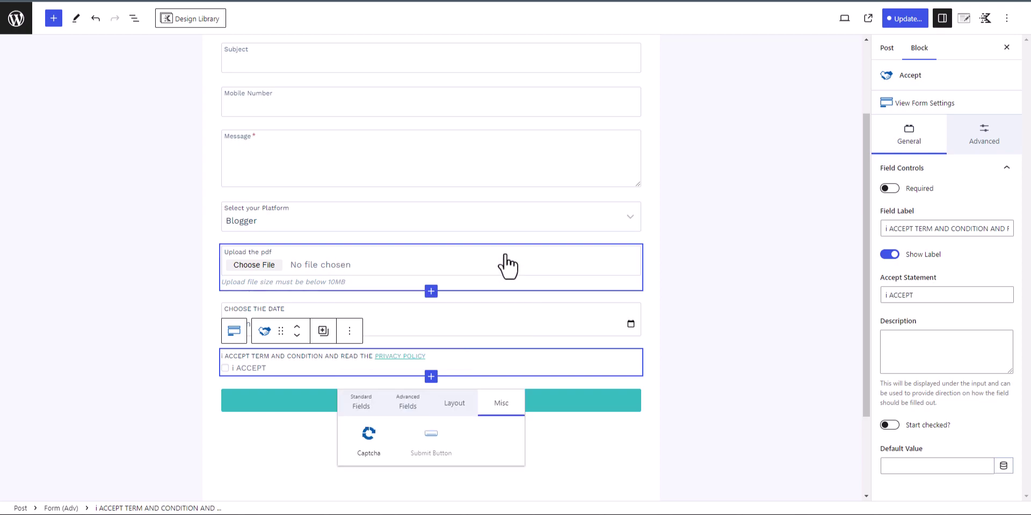
left_click(365, 446)
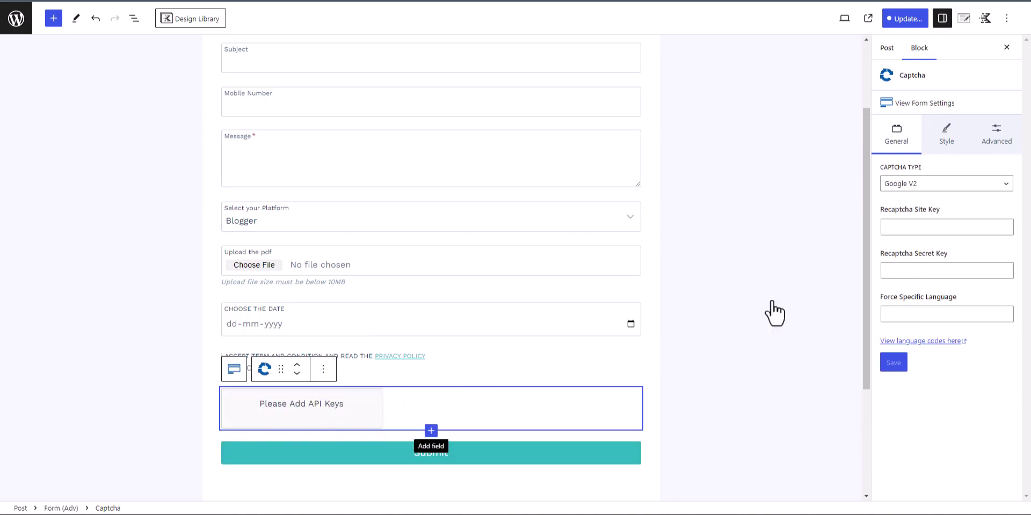
left_click(908, 231)
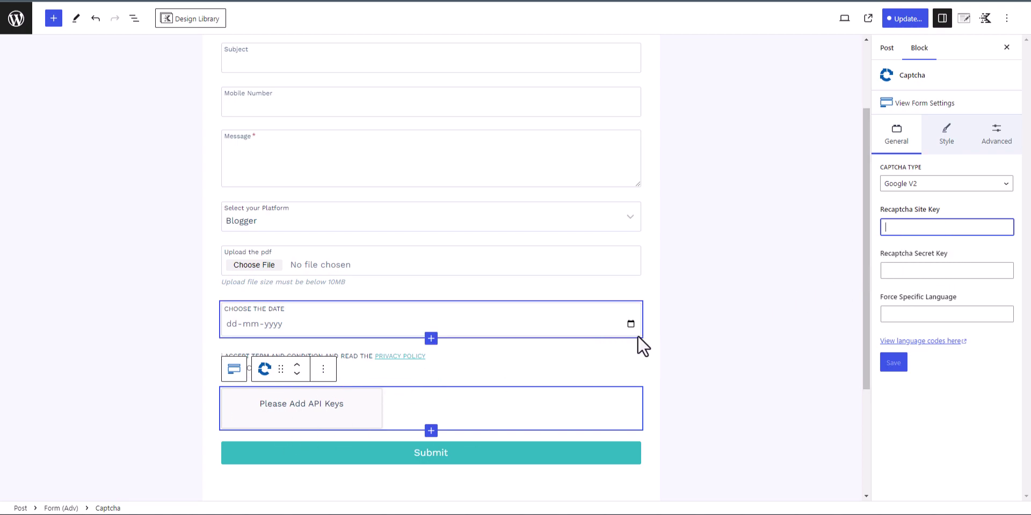
left_click(324, 369)
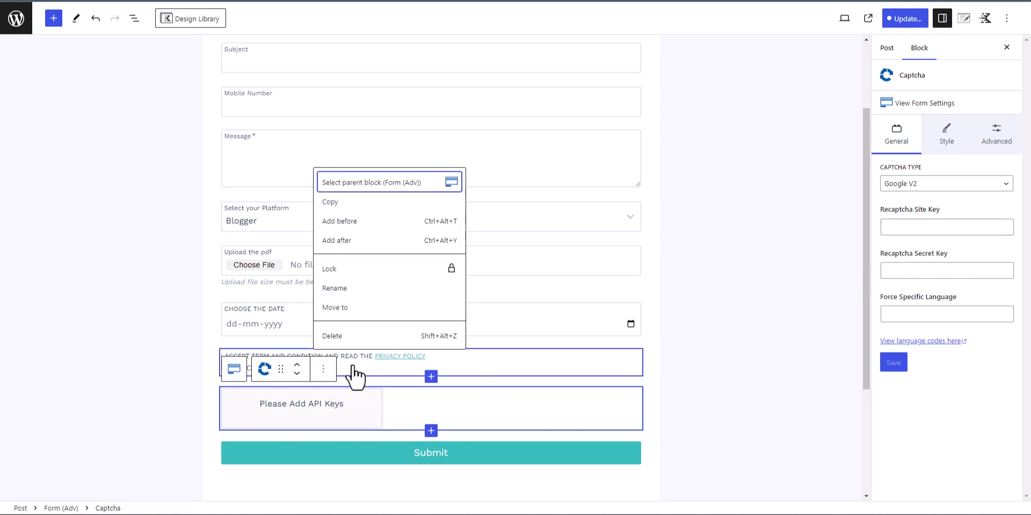
left_click(343, 336)
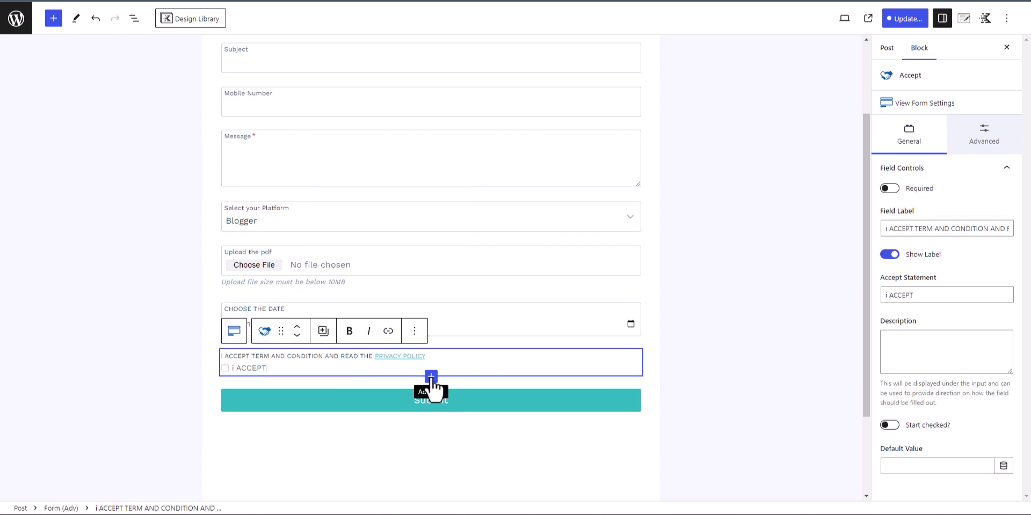
- Review the whole form and examine the form block's general and email settings
left_click(756, 298)
scroll(748, 304, "up", 3)
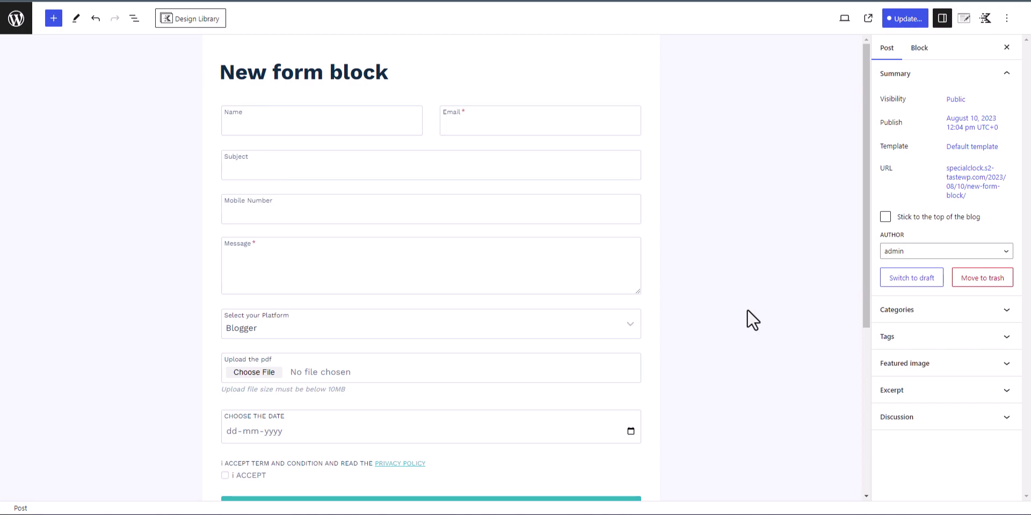
scroll(698, 318, "down", 2)
scroll(698, 319, "up", 2)
scroll(694, 318, "down", 2)
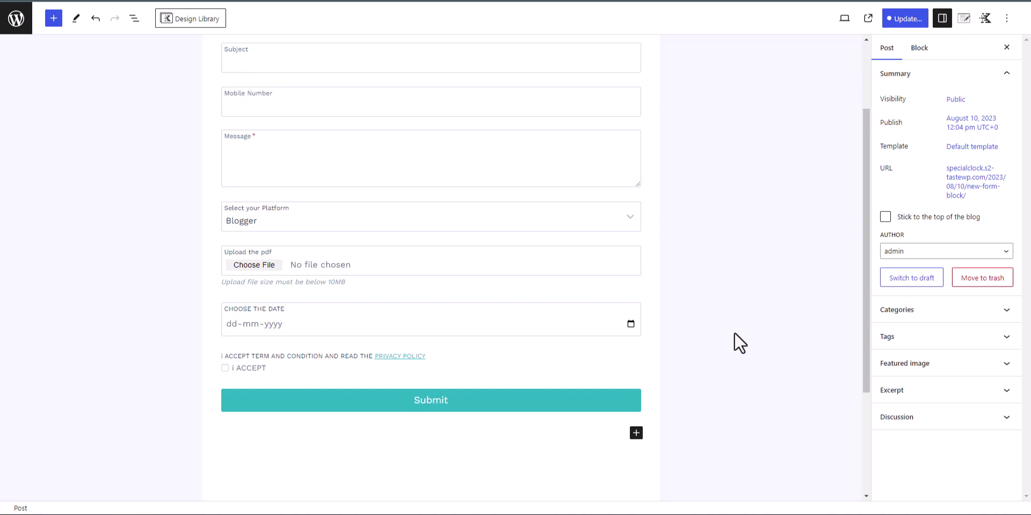
scroll(730, 333, "up", 2)
left_click(488, 266)
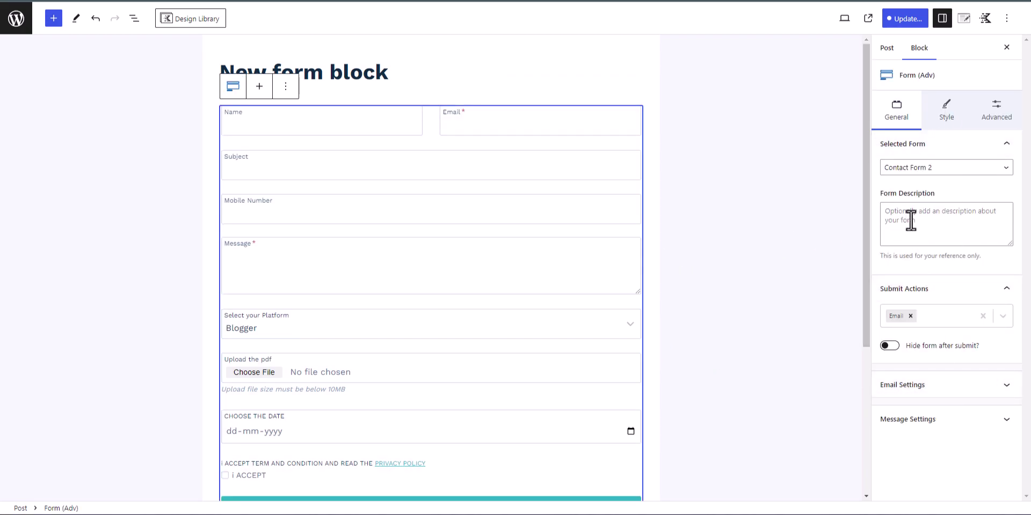
left_click(898, 388)
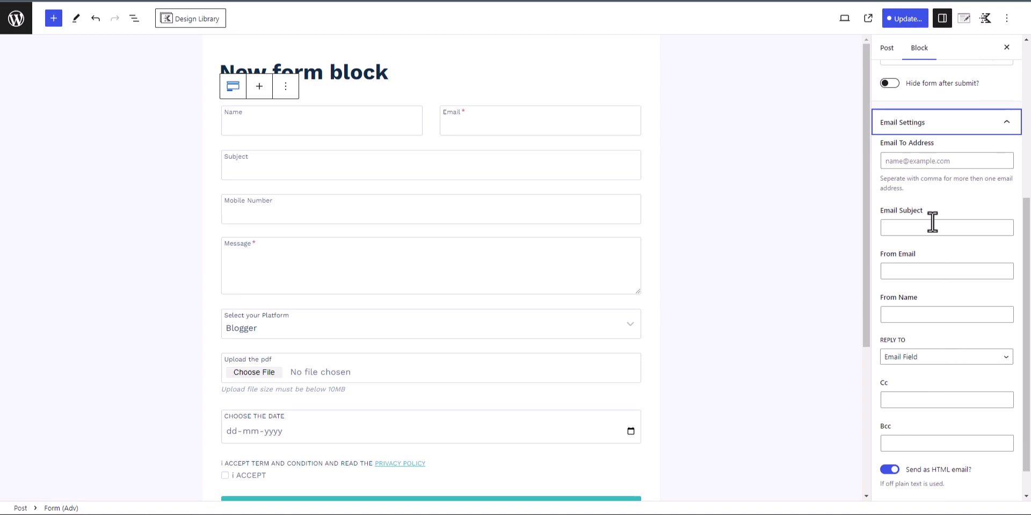
left_click(911, 161)
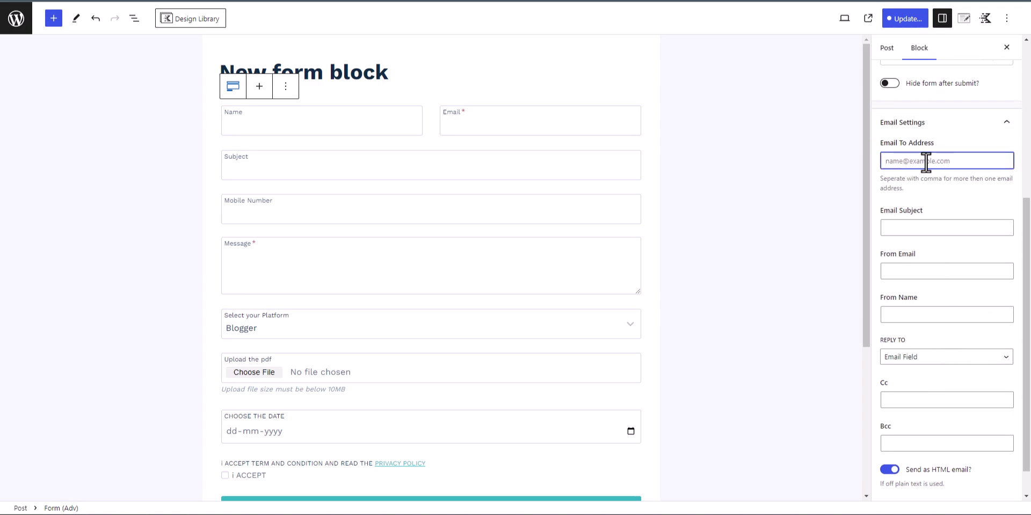
- Fill in the Mobile Number field's description with a sample phone number that includes the country code
left_click(320, 218)
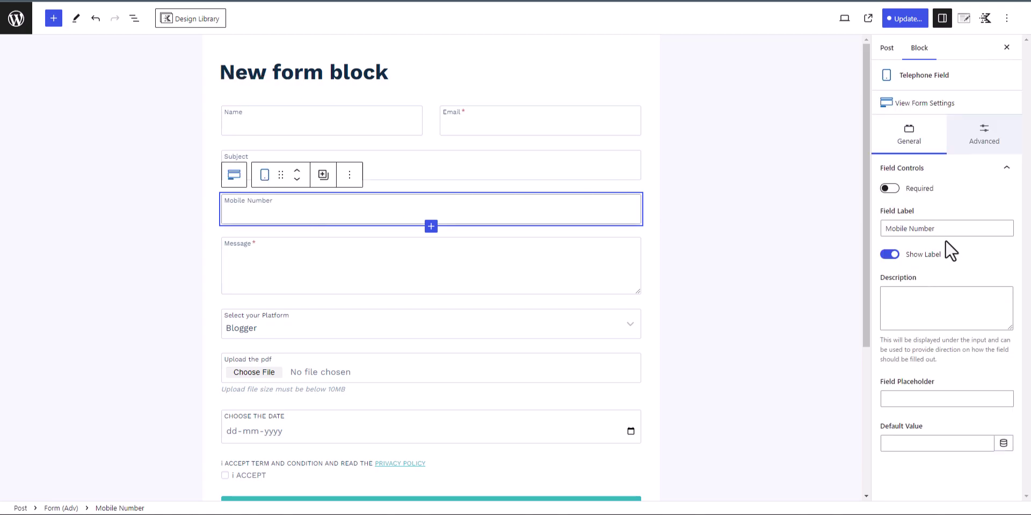
left_click(909, 399)
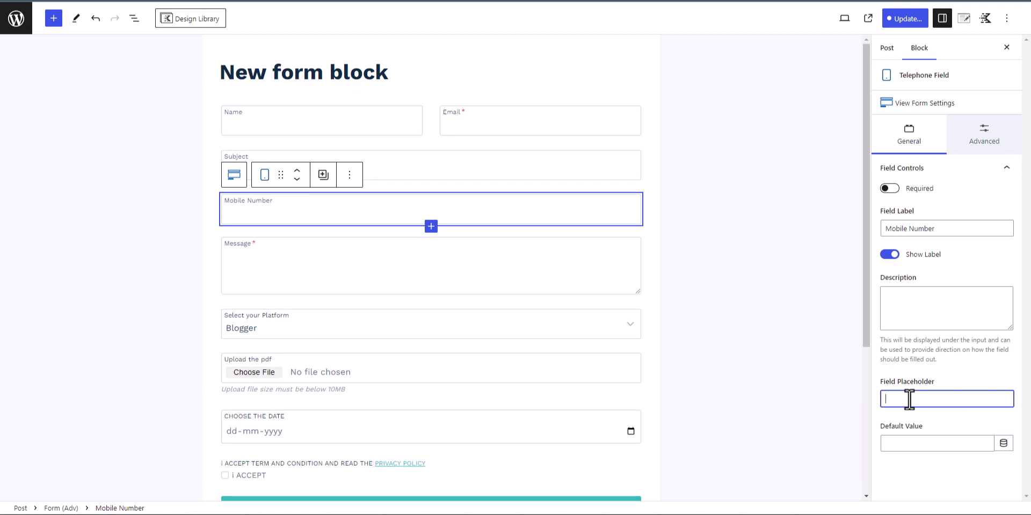
left_click(912, 310)
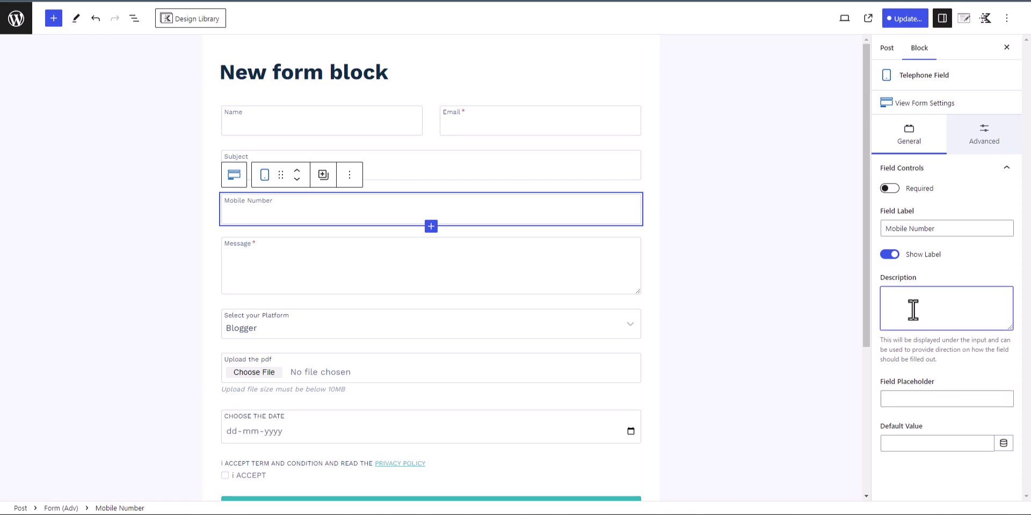
type("+")
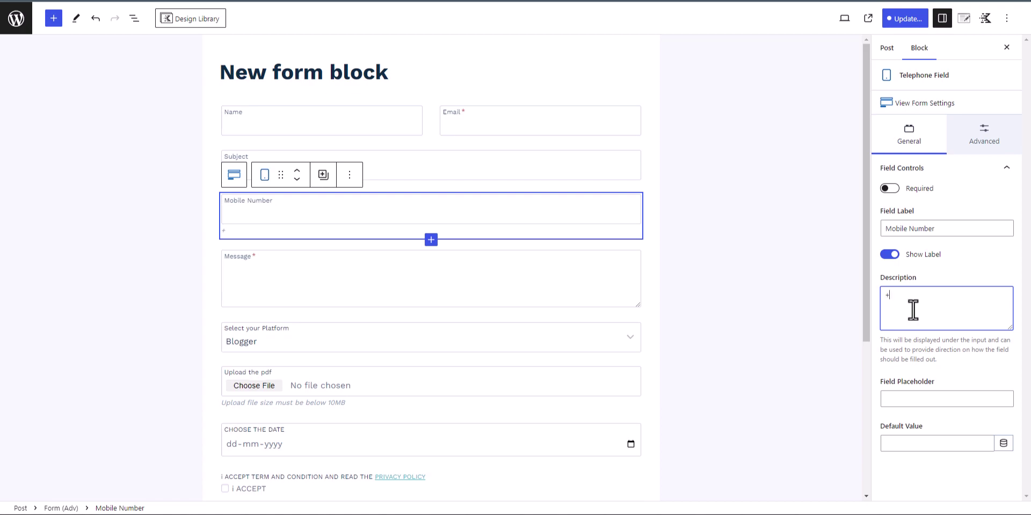
type("91000000")
left_click(968, 274)
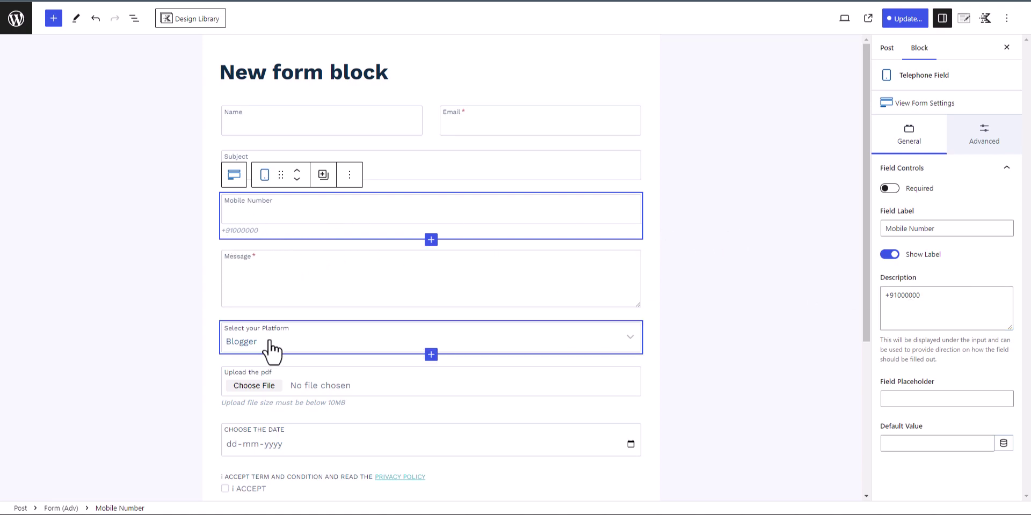
- Look through the option settings of the platform select field and the Submit button's general and advanced settings
left_click(301, 346)
scroll(974, 344, "down", 3)
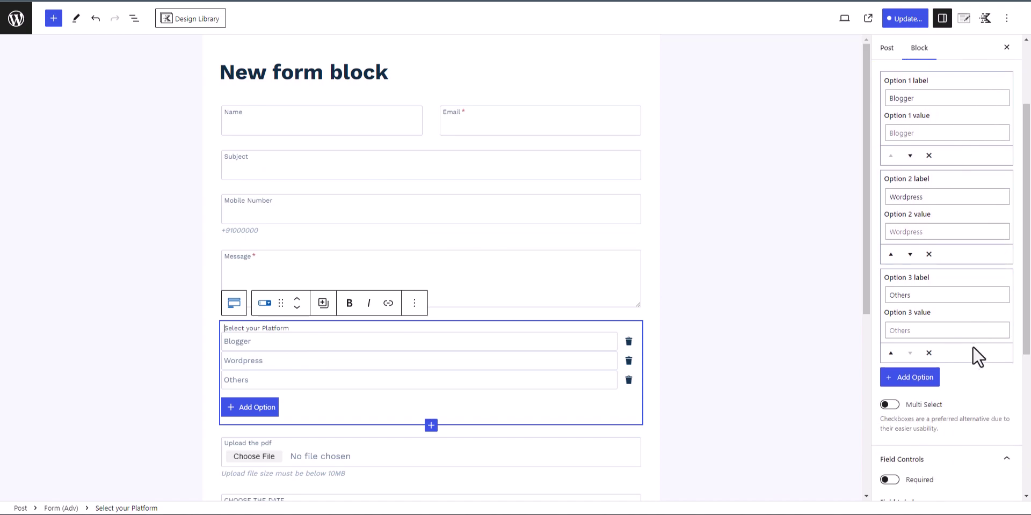
scroll(974, 343, "down", 2)
scroll(929, 383, "up", 10)
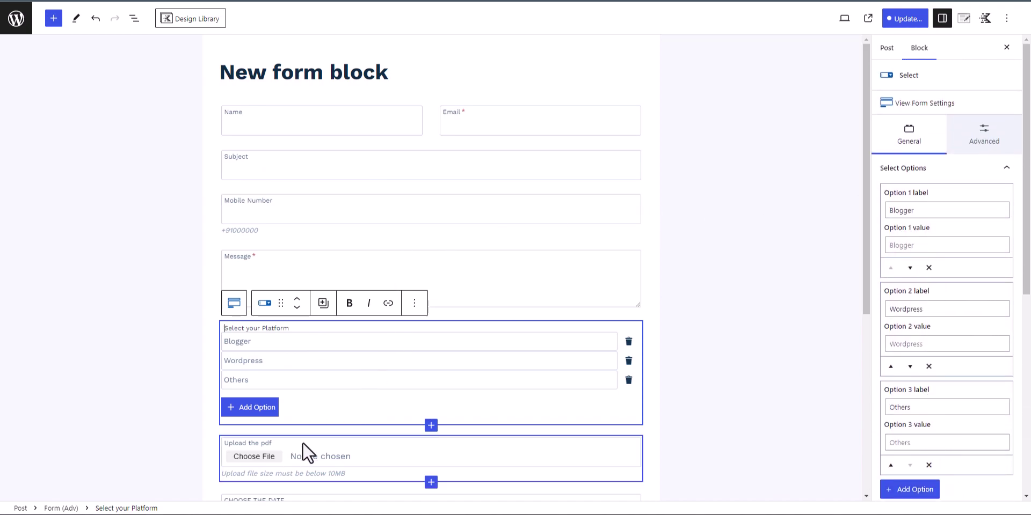
scroll(290, 453, "down", 4)
left_click(345, 421)
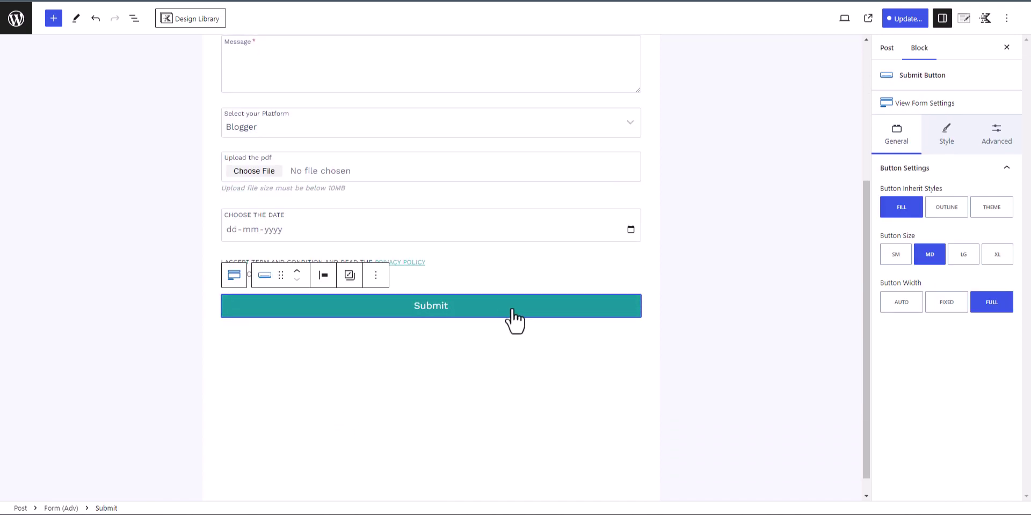
left_click(1010, 134)
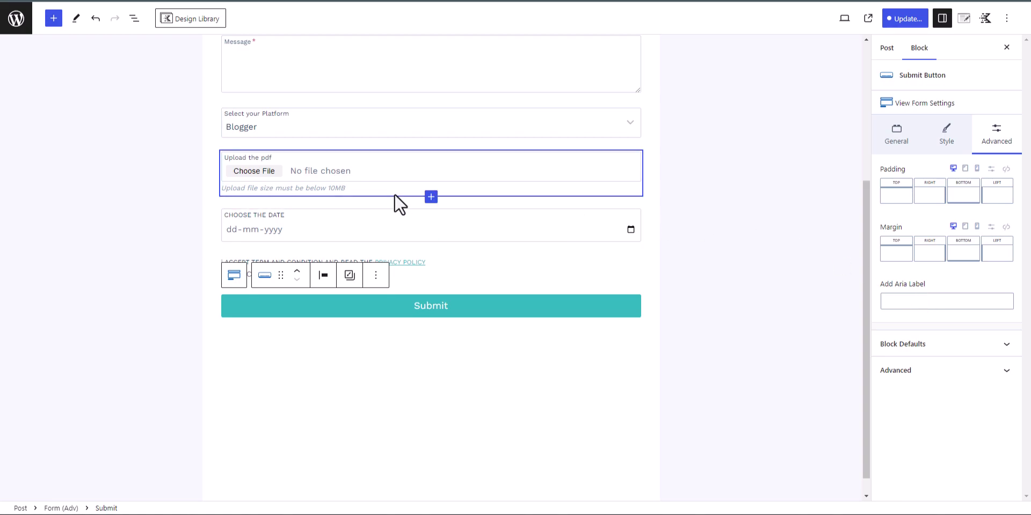
- Compare the SM, MD and LG input sizes for the whole form and set it to SM
scroll(413, 199, "up", 5)
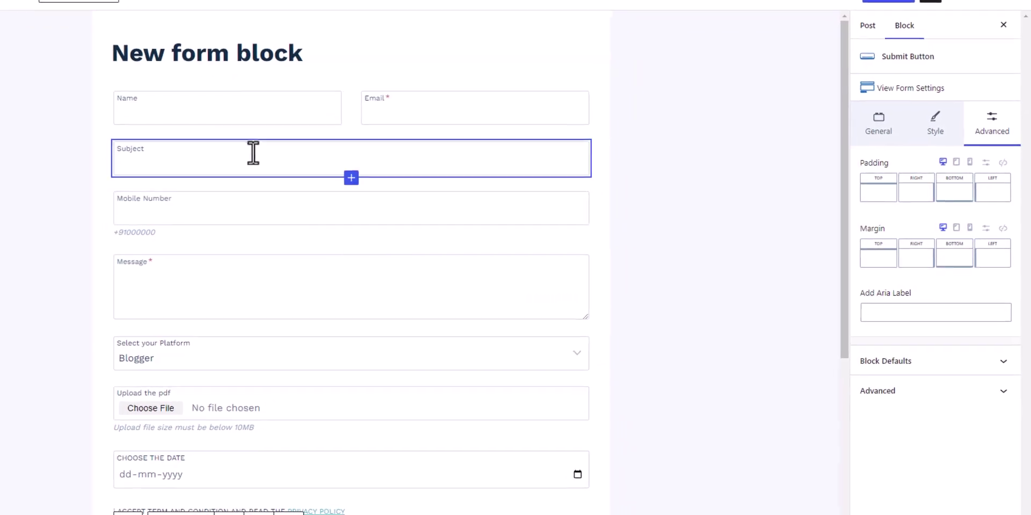
left_click(266, 102)
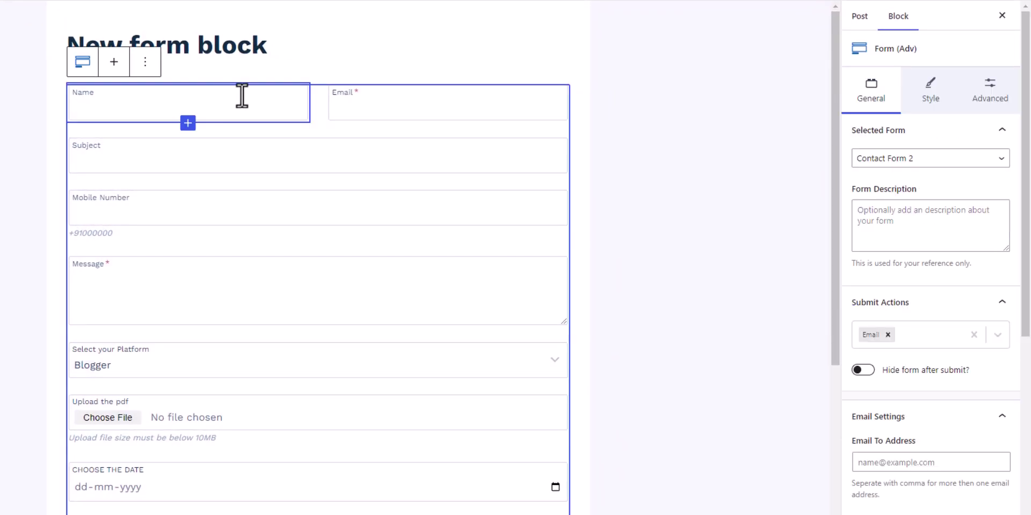
left_click(922, 95)
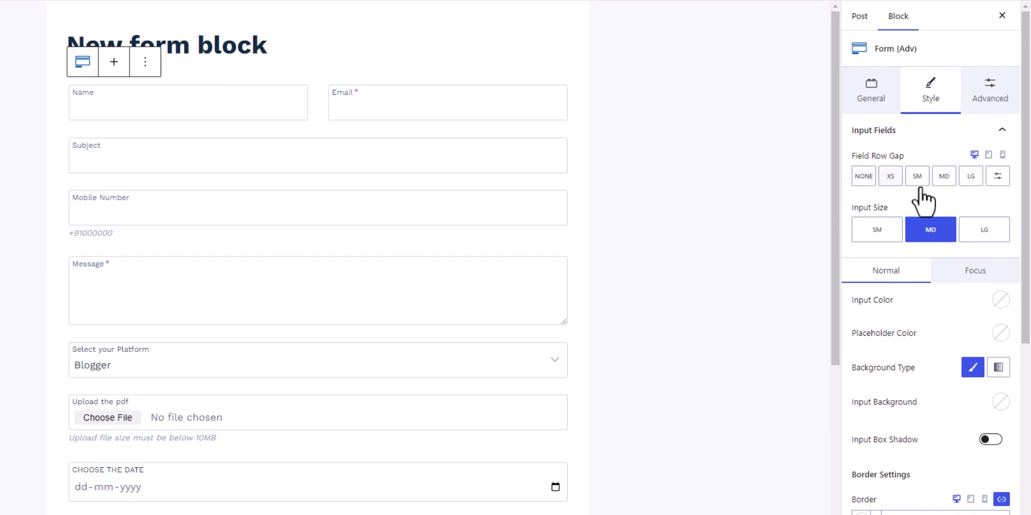
left_click(875, 230)
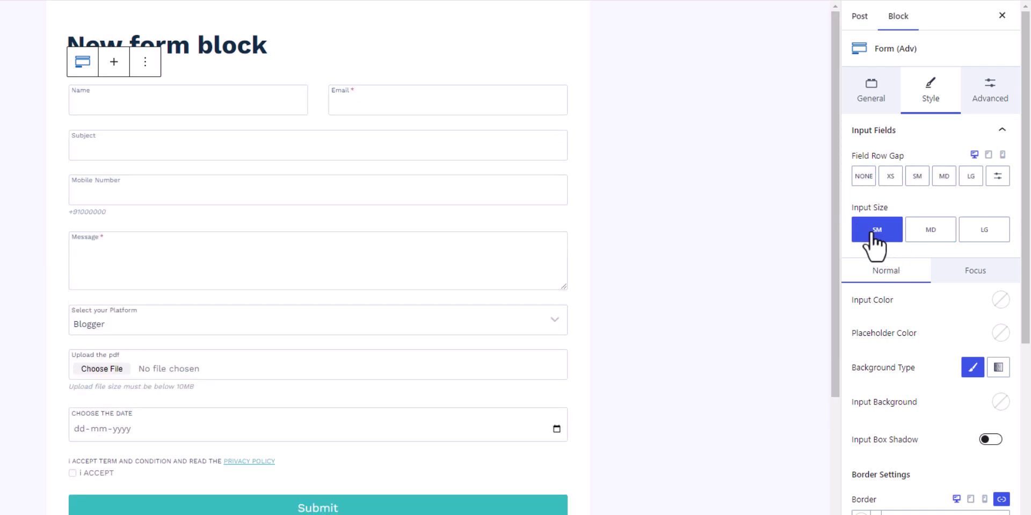
left_click(933, 237)
left_click(982, 236)
left_click(894, 231)
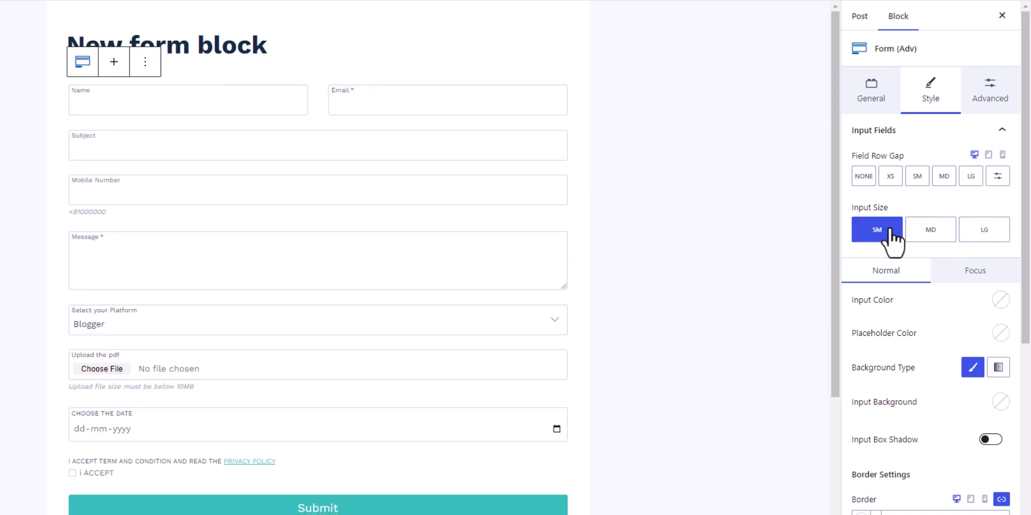
- Try the XS, SM and MD field row gaps on the form and set the gap to SM
left_click(890, 177)
left_click(917, 177)
left_click(942, 177)
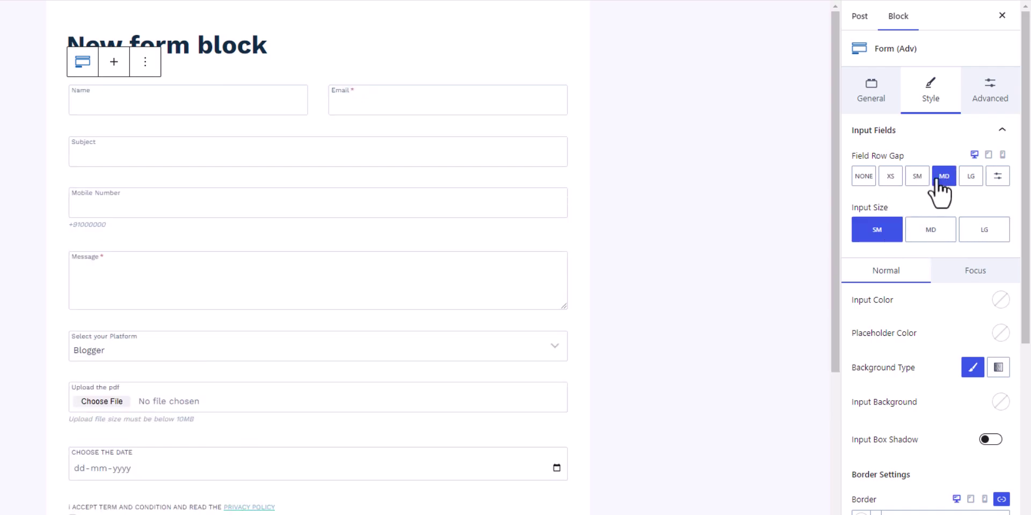
left_click(918, 178)
- Look through the form's style settings for input fields, labels, radio/checkbox labels and help text
scroll(933, 225, "down", 3)
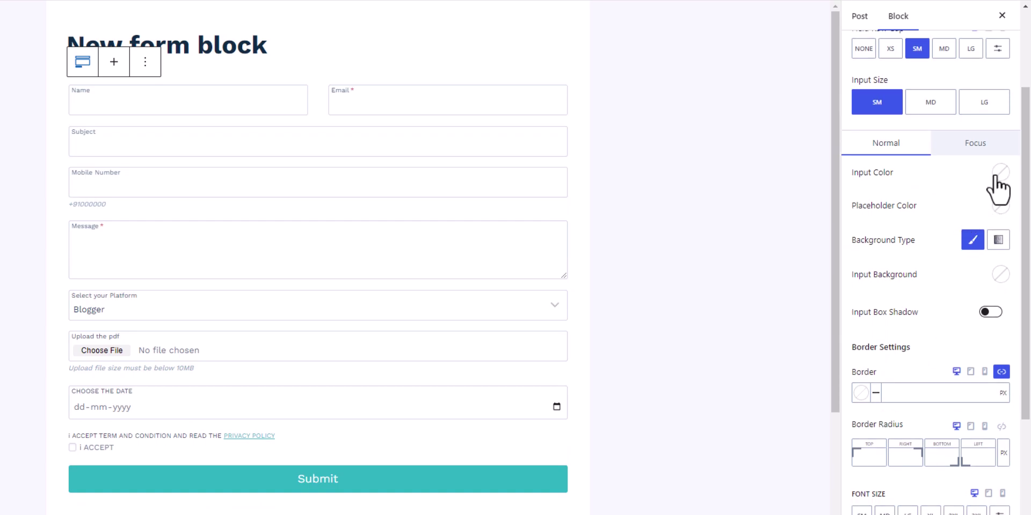
scroll(927, 294, "down", 3)
scroll(916, 395, "down", 2)
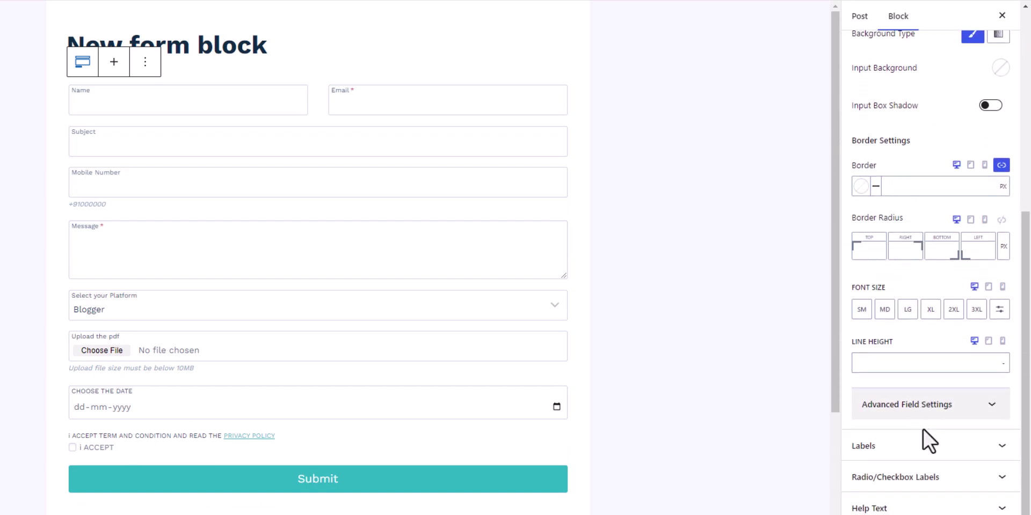
left_click(932, 461)
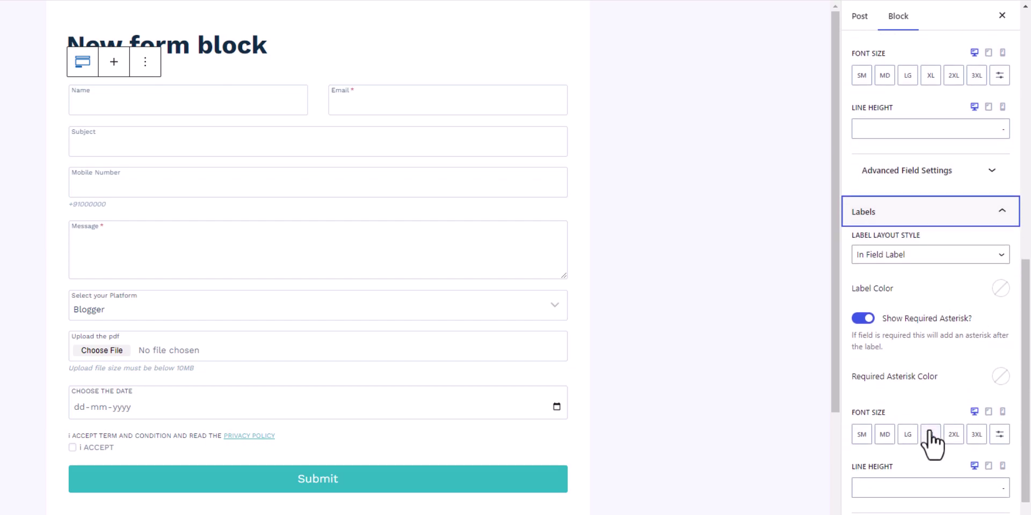
left_click(922, 224)
left_click(909, 477)
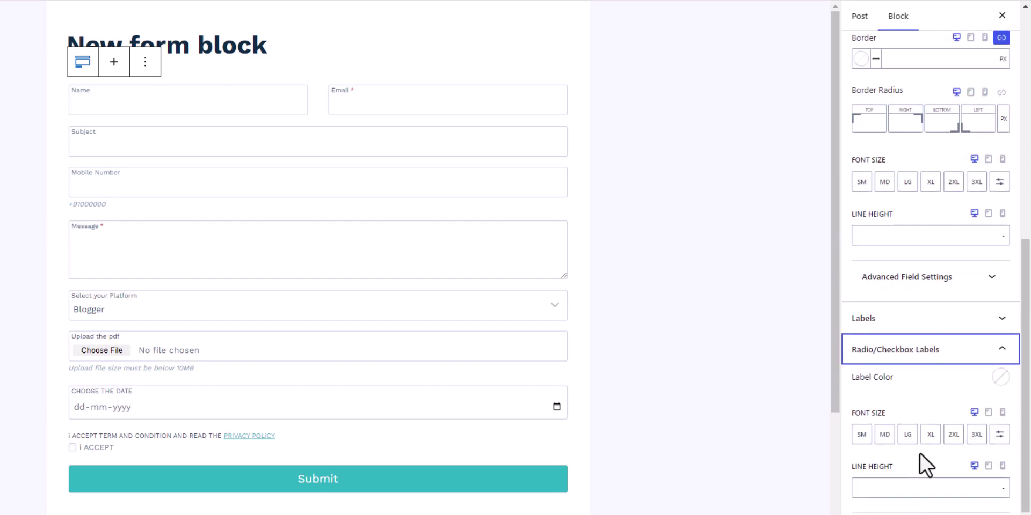
left_click(918, 356)
left_click(920, 507)
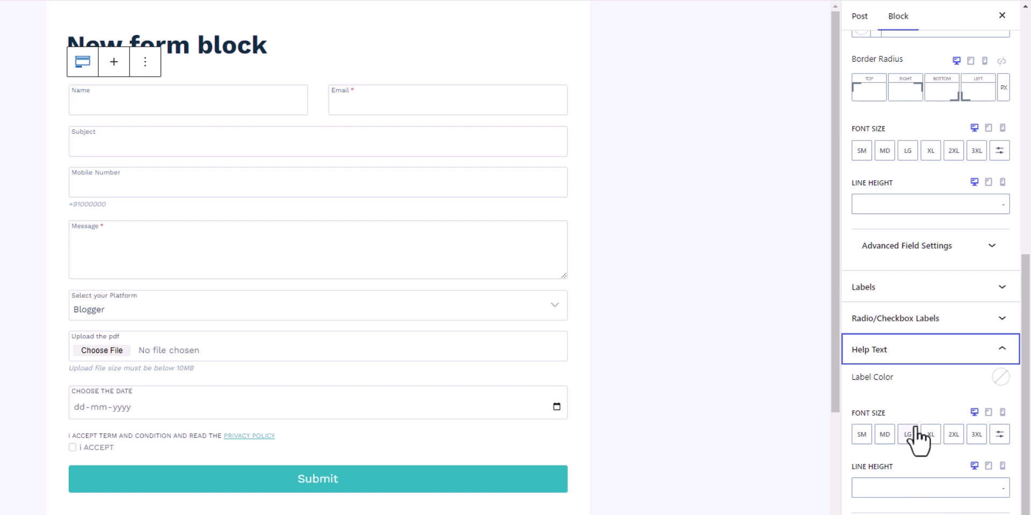
left_click(929, 357)
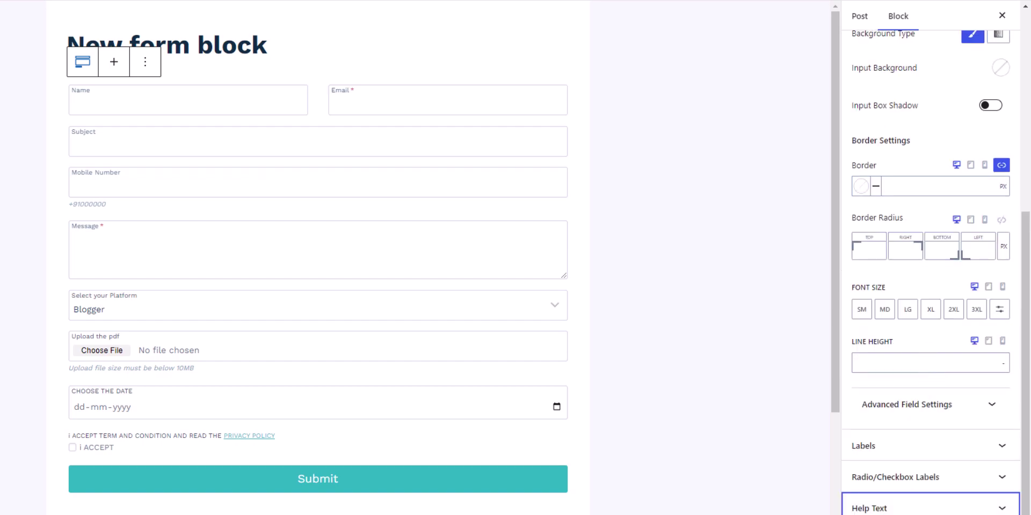
- Look through the form's message style settings and its advanced padding, margin, background and max width settings
key("Tab")
key("Return")
scroll(881, 295, "down", 7)
scroll(901, 184, "down", 2)
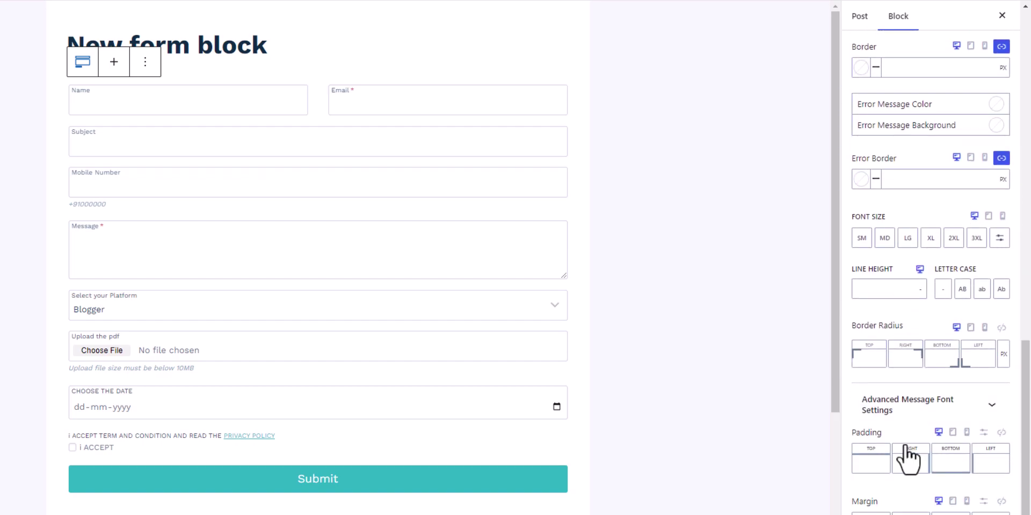
scroll(909, 453, "up", 8)
scroll(906, 436, "up", 10)
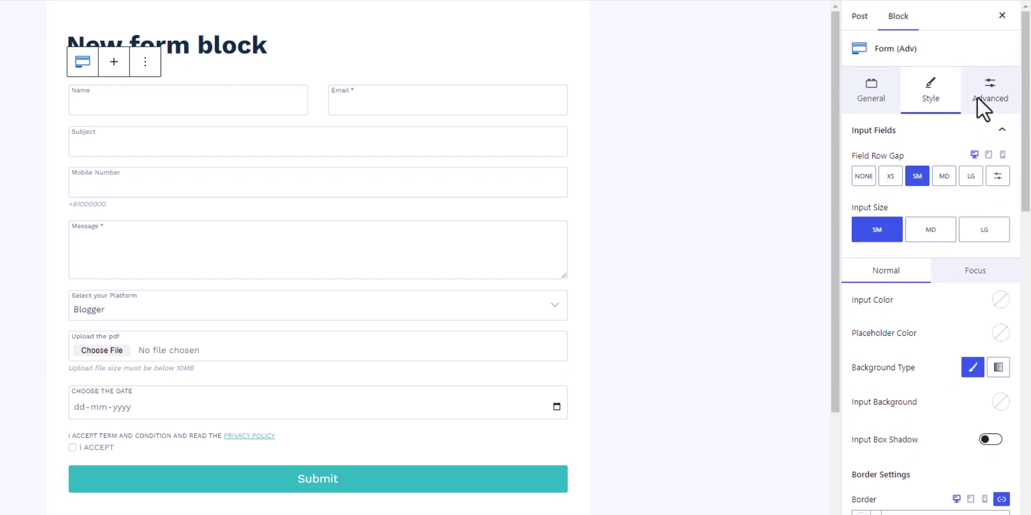
left_click(982, 88)
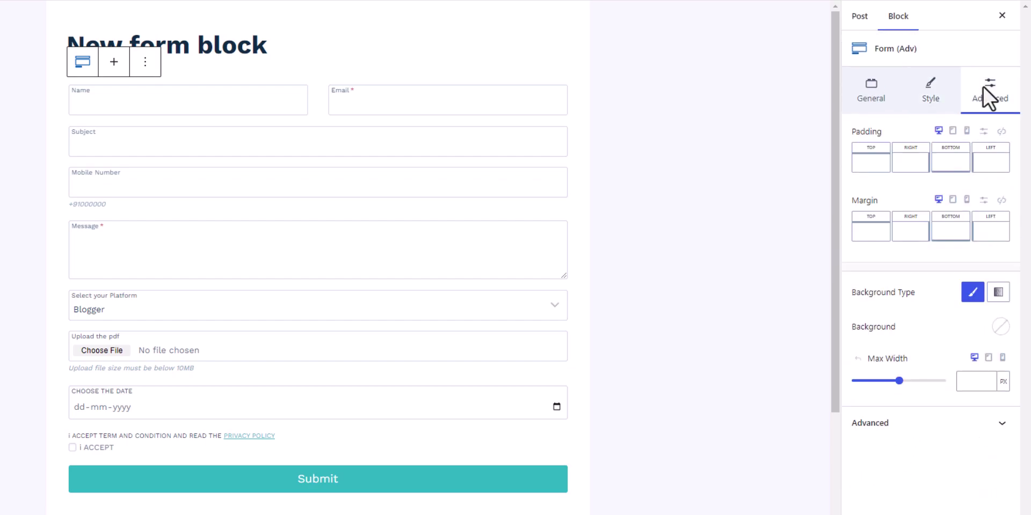